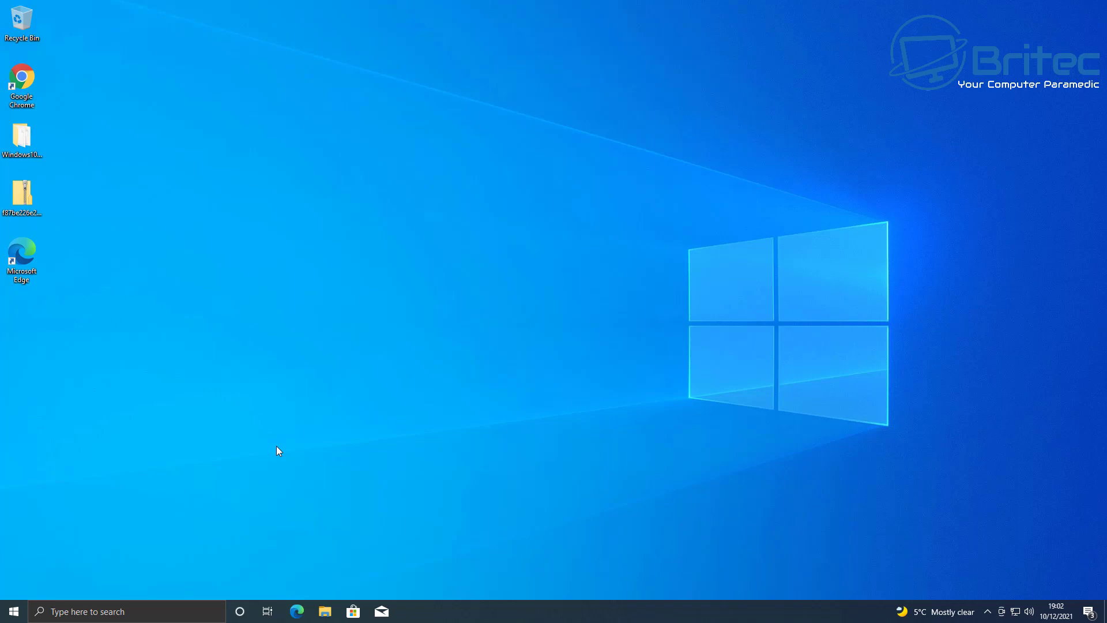
Step: Browse the intact image thumbnails in File Explorer's Pictures folder, then close the window
left_click(325, 611)
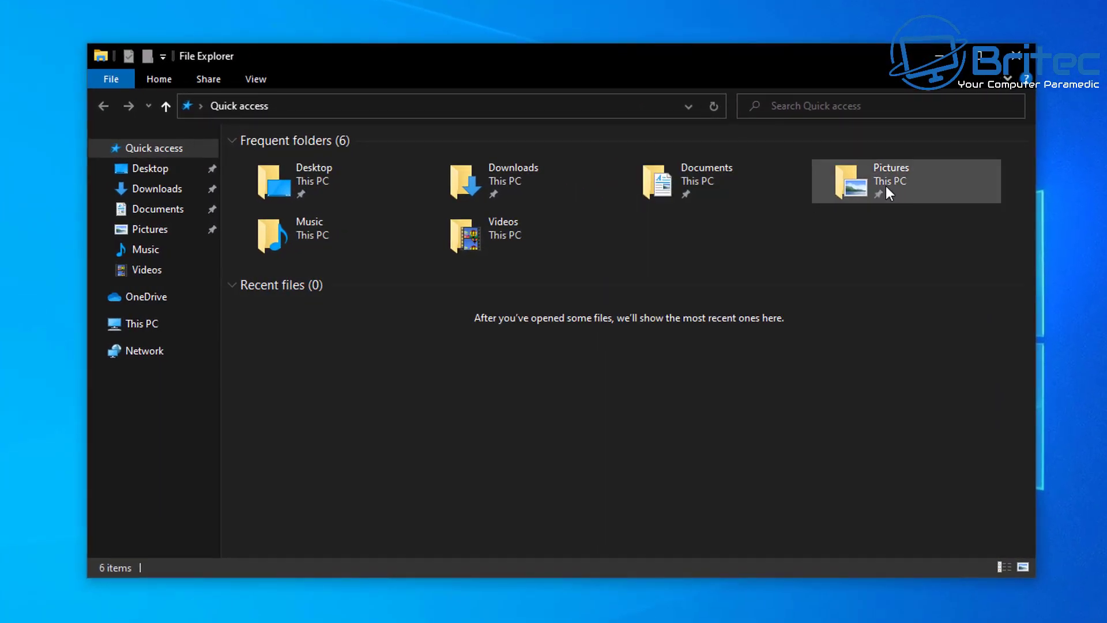
double_click(893, 185)
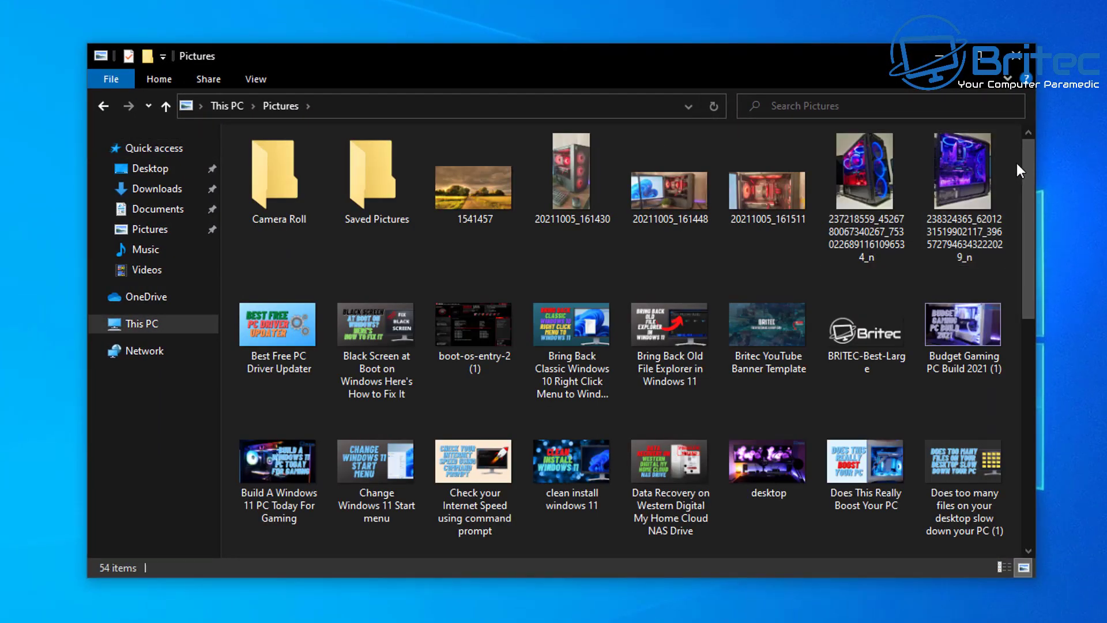
left_click_drag(1025, 160, 1032, 376)
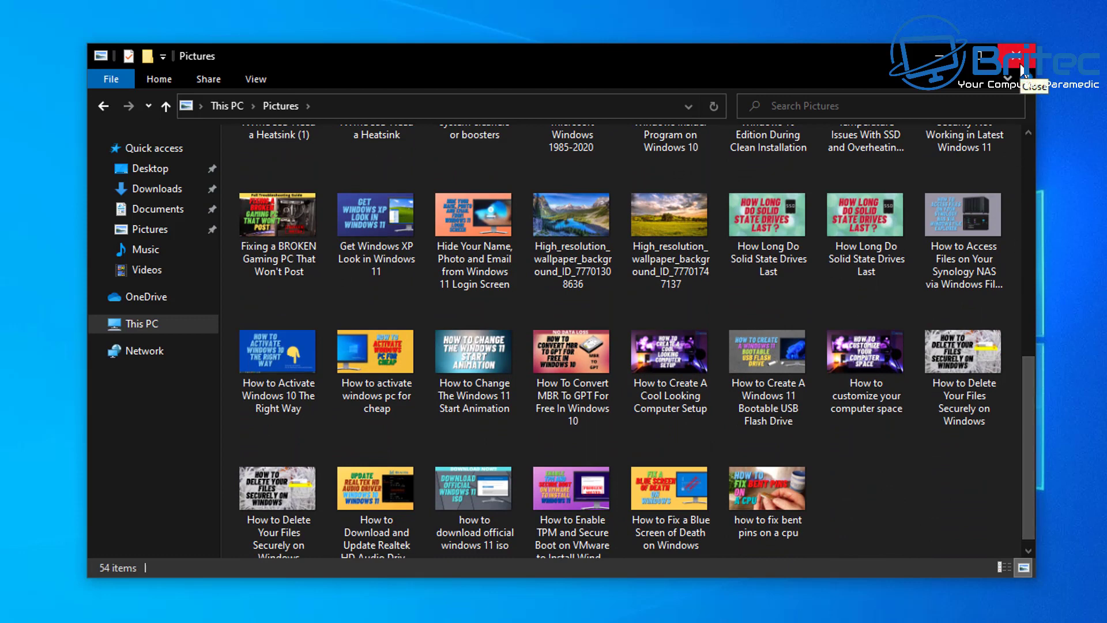
left_click(1021, 68)
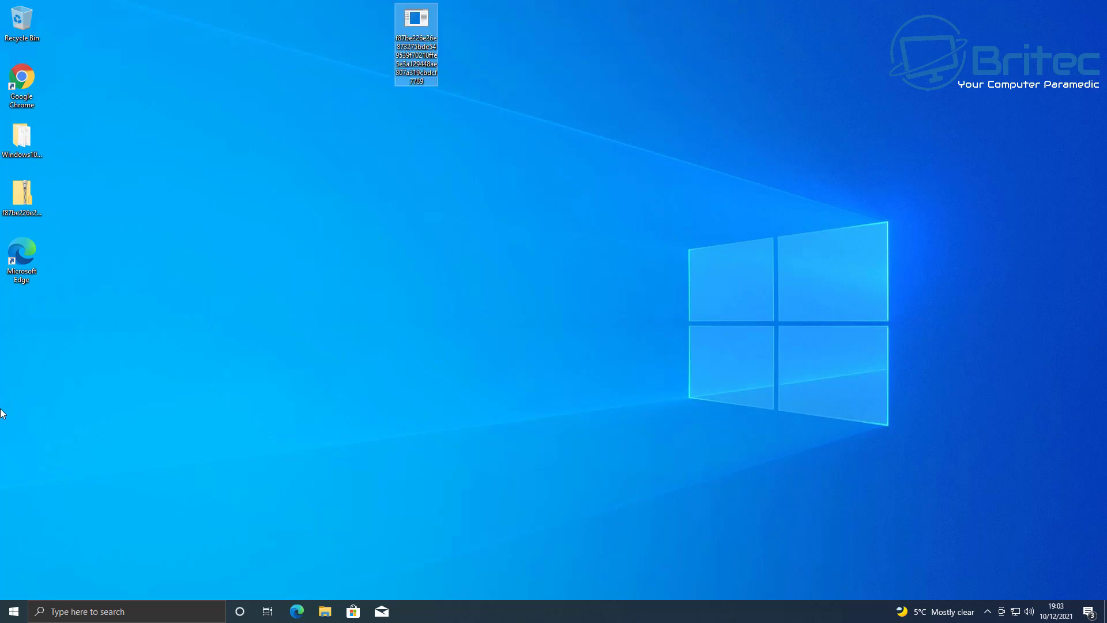
Step: Move the ransomware executable to mid-desktop, run it, and drag its console window aside
left_click_drag(433, 35, 459, 258)
double_click(460, 257)
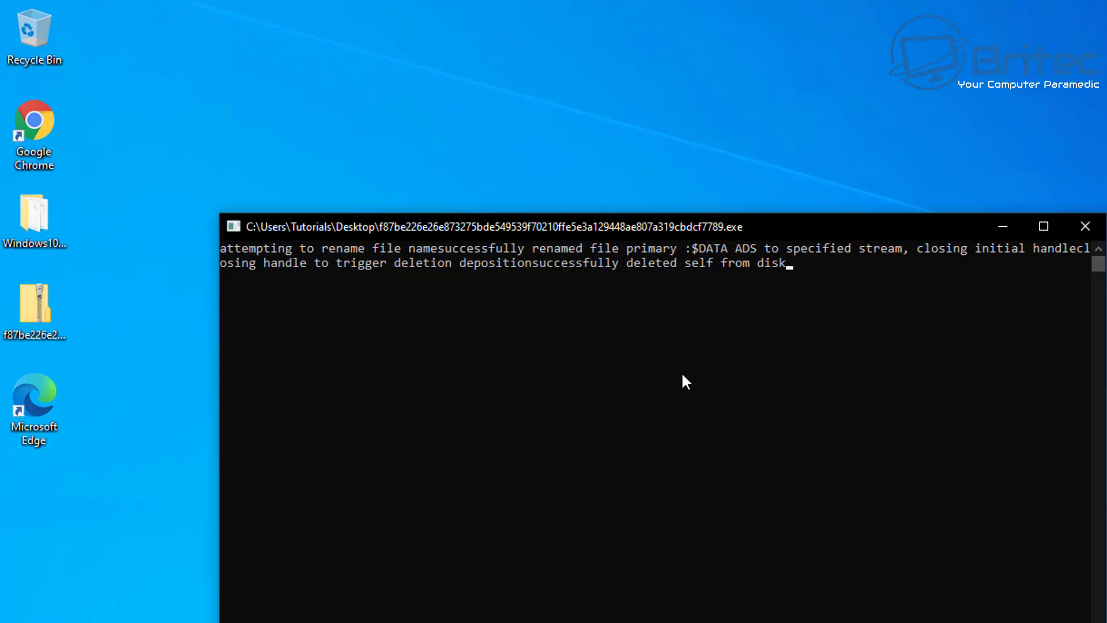
left_click_drag(562, 226, 797, 242)
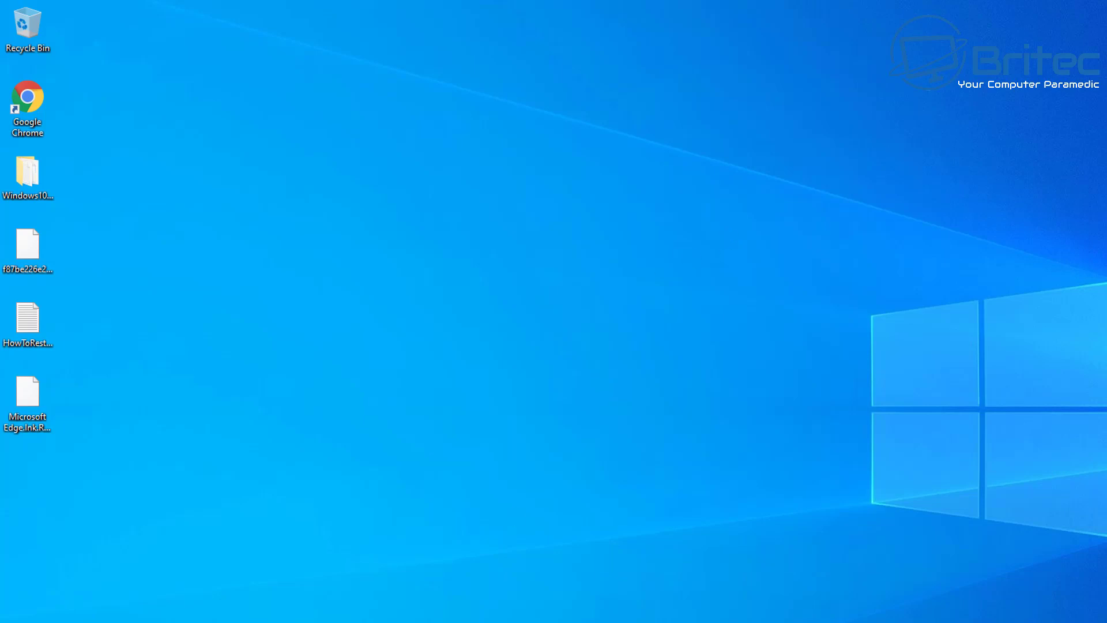
Step: Open Pictures in a new File Explorer window and scroll through the .Rook files and HowToRestoreYourFiles note
key("super+e")
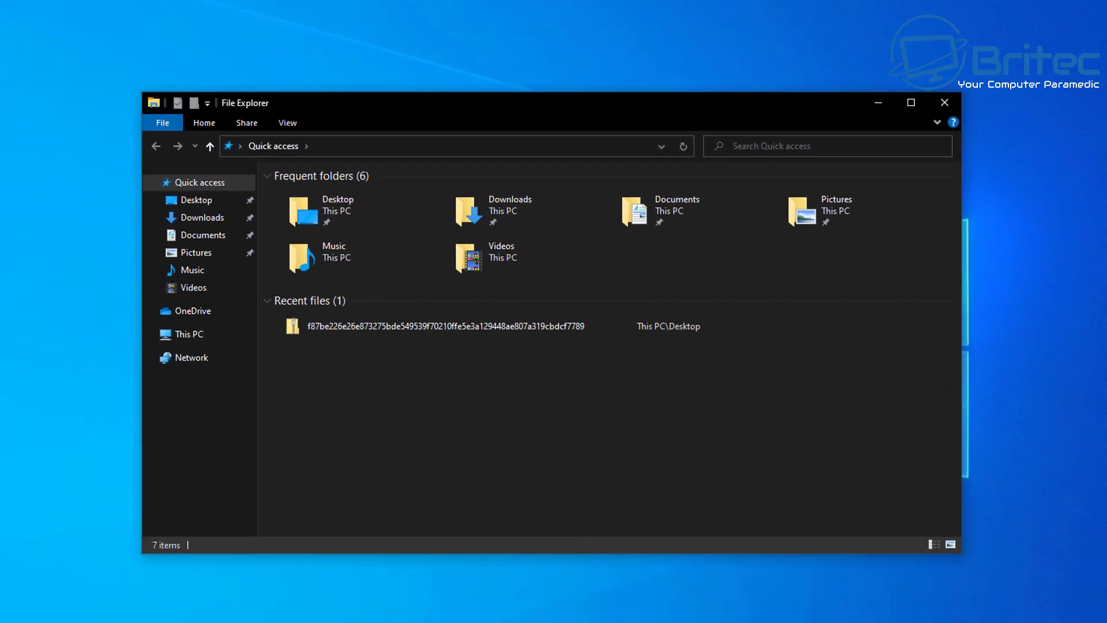
double_click(811, 213)
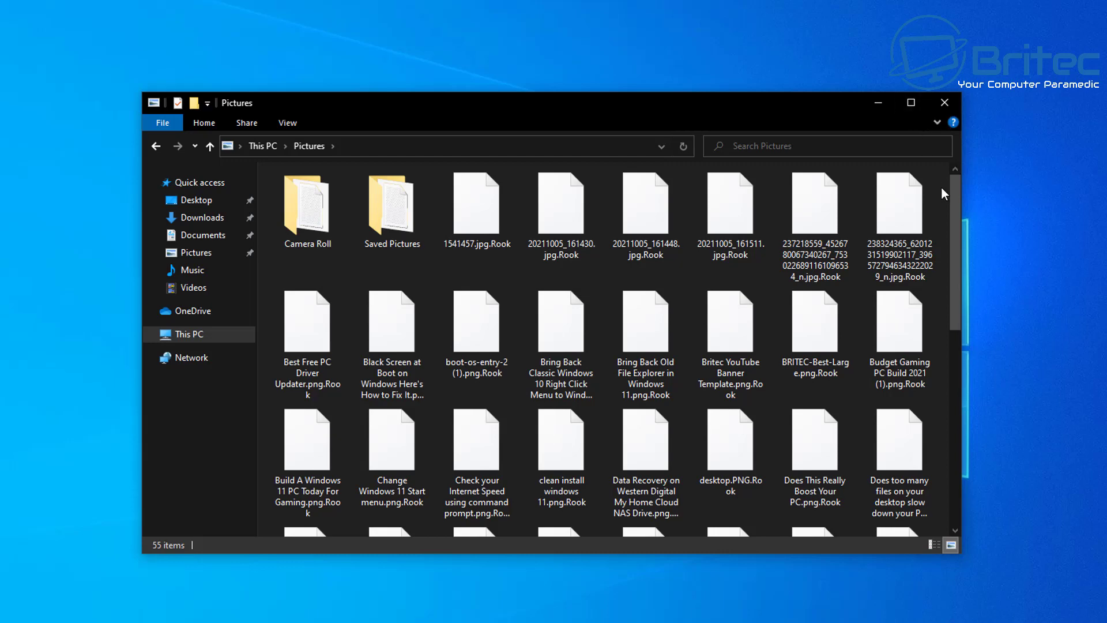
left_click_drag(956, 191, 945, 385)
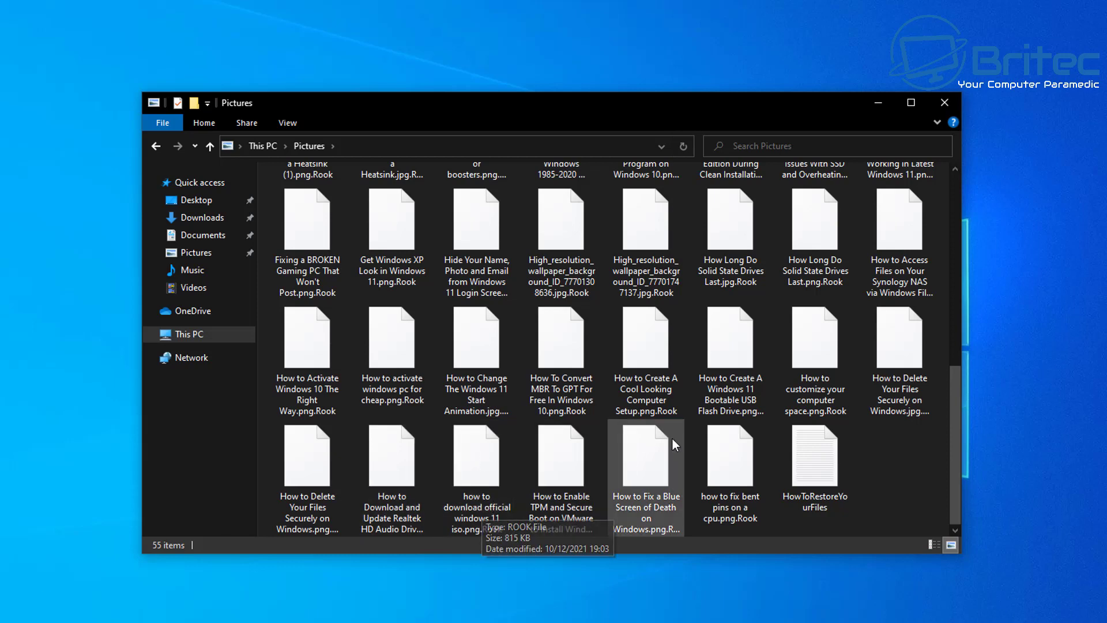
scroll(673, 437, "up", 5)
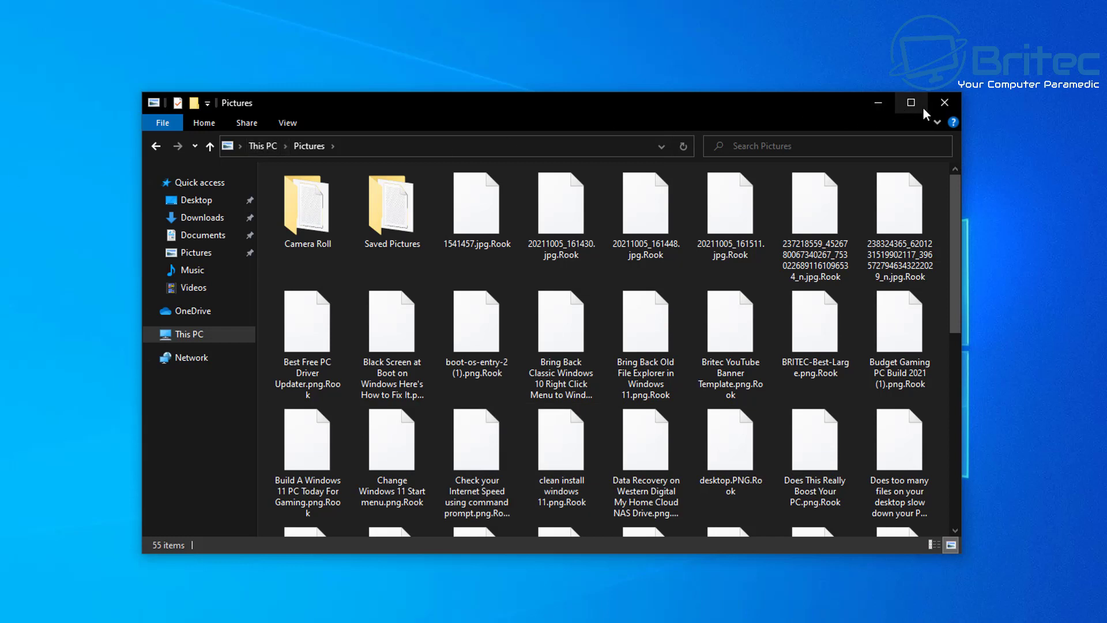
Step: Open an encrypted jpg.Rook file with Paint, dismiss its cannot-read error, and close Pictures
right_click(815, 214)
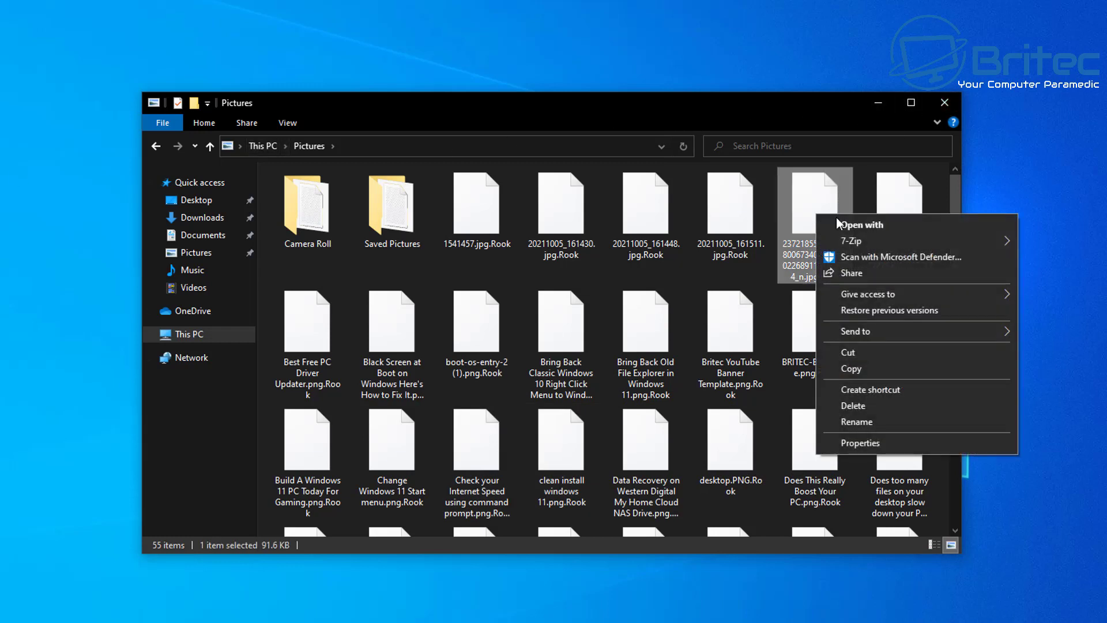
left_click(872, 227)
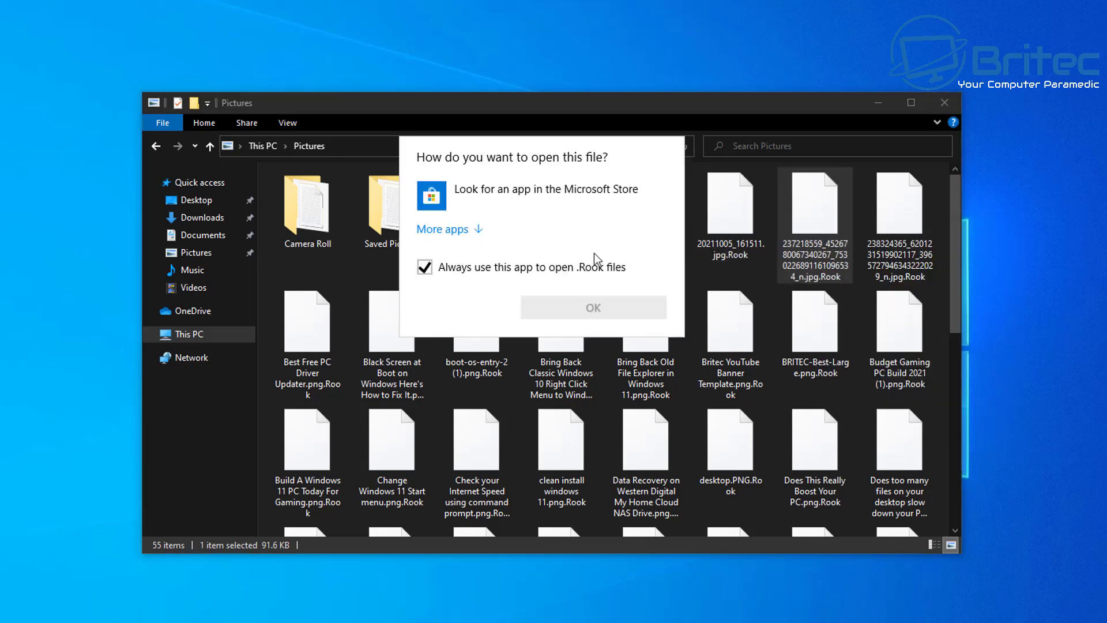
left_click(425, 267)
left_click(445, 230)
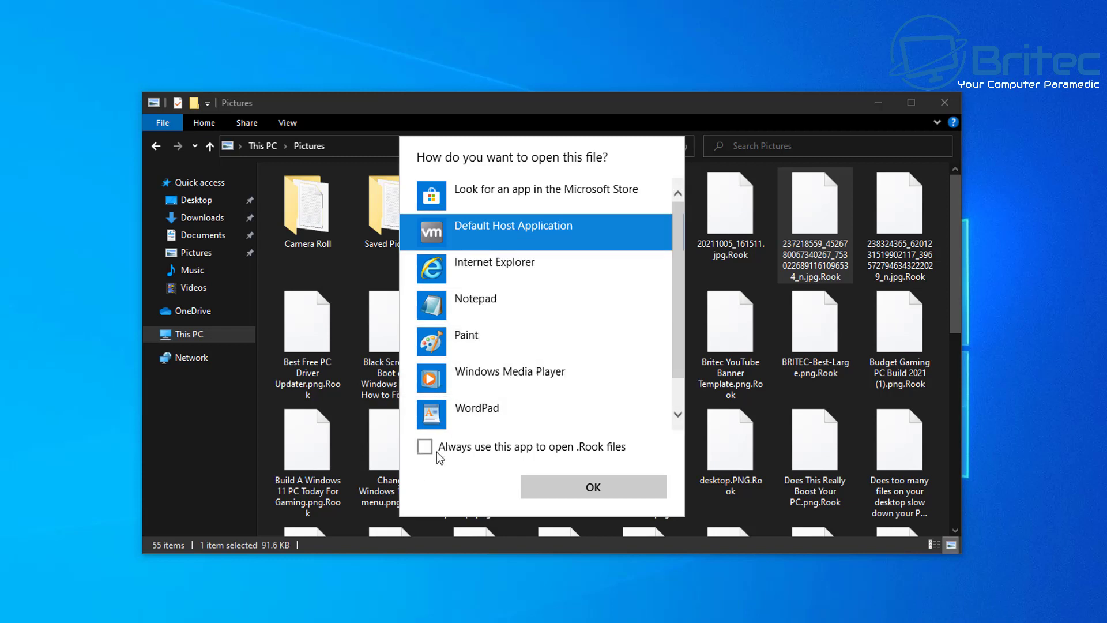
scroll(568, 407, "down", 1)
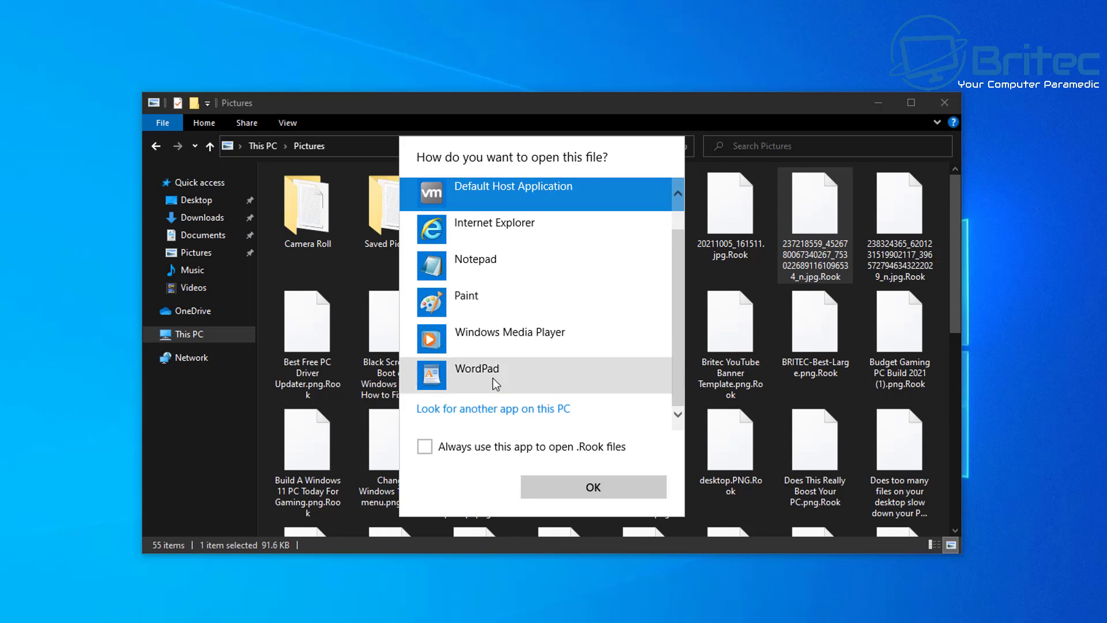
left_click(476, 295)
left_click(619, 497)
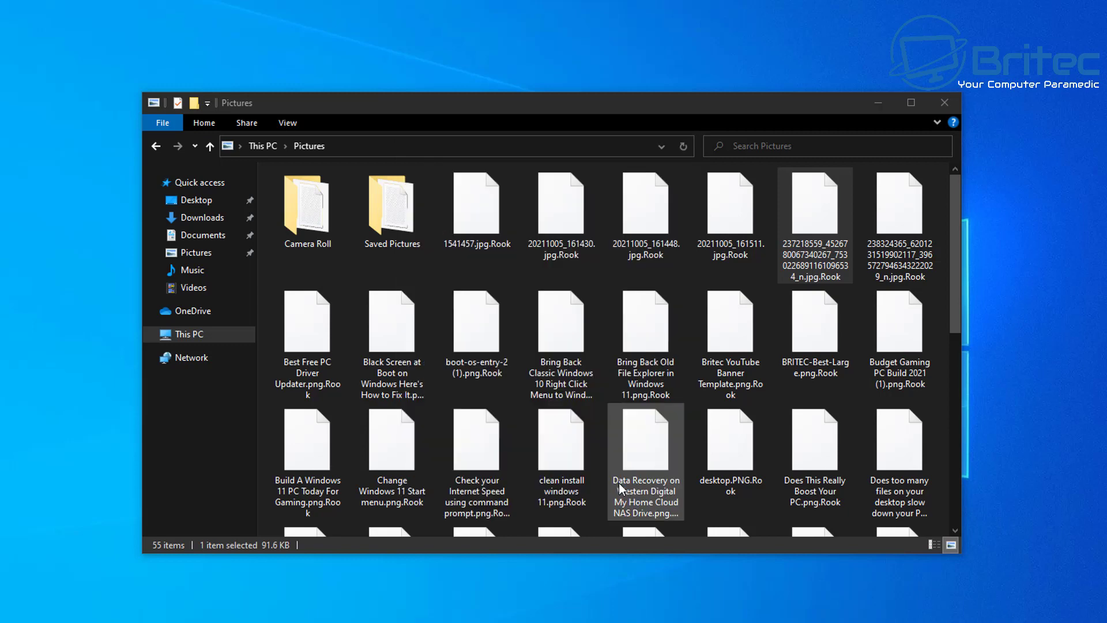
left_click(656, 368)
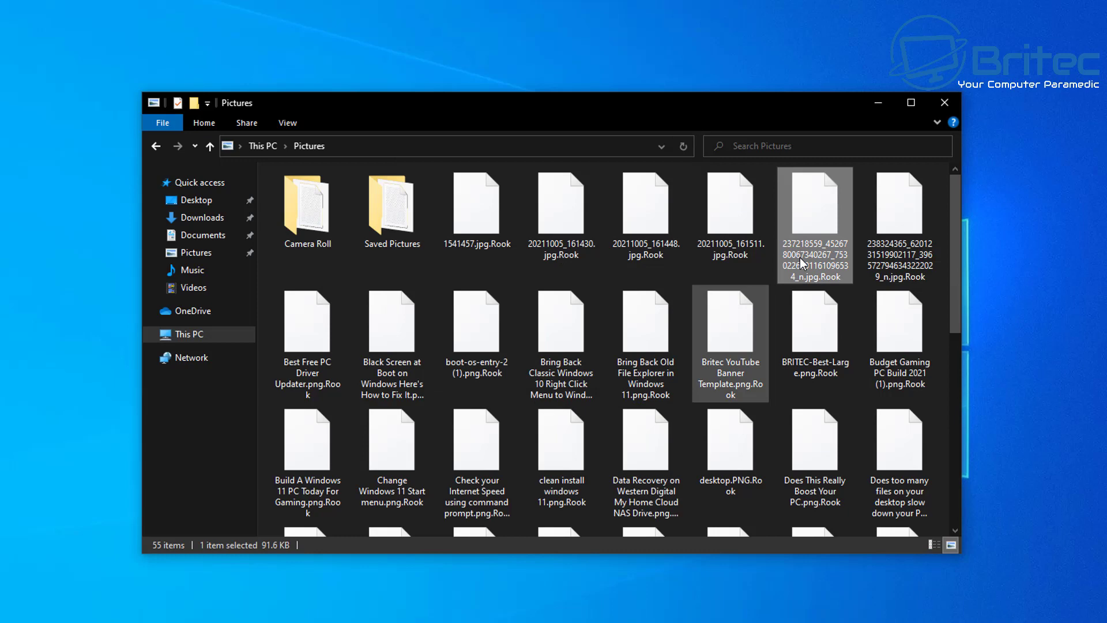
left_click(944, 103)
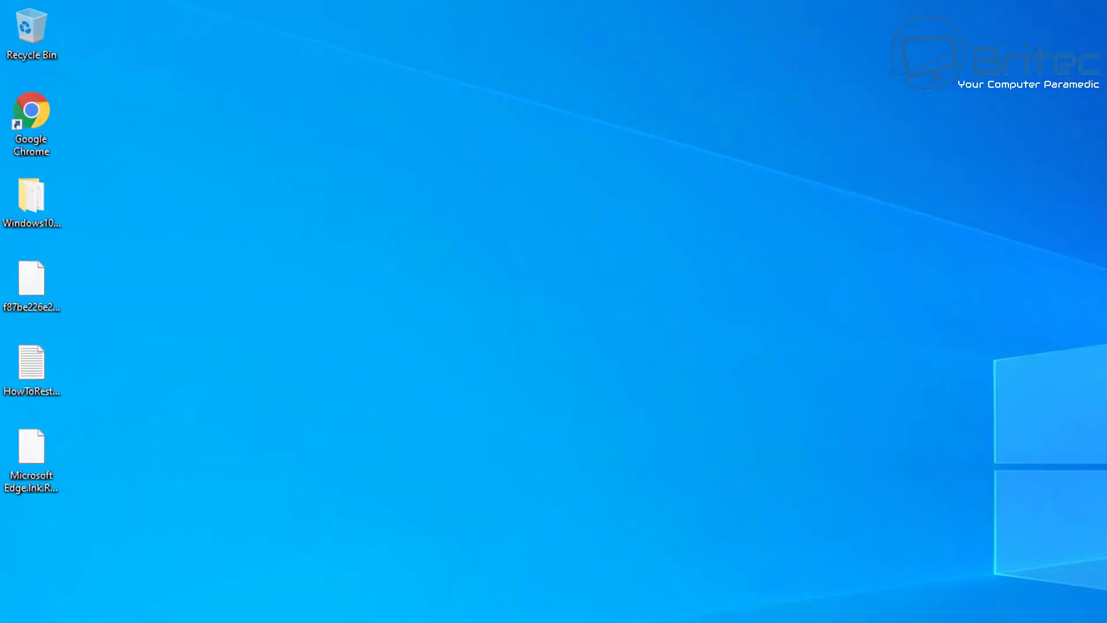
Step: Open the HowToRestoreYourFiles note from the desktop in Notepad, maximized
left_click(33, 371)
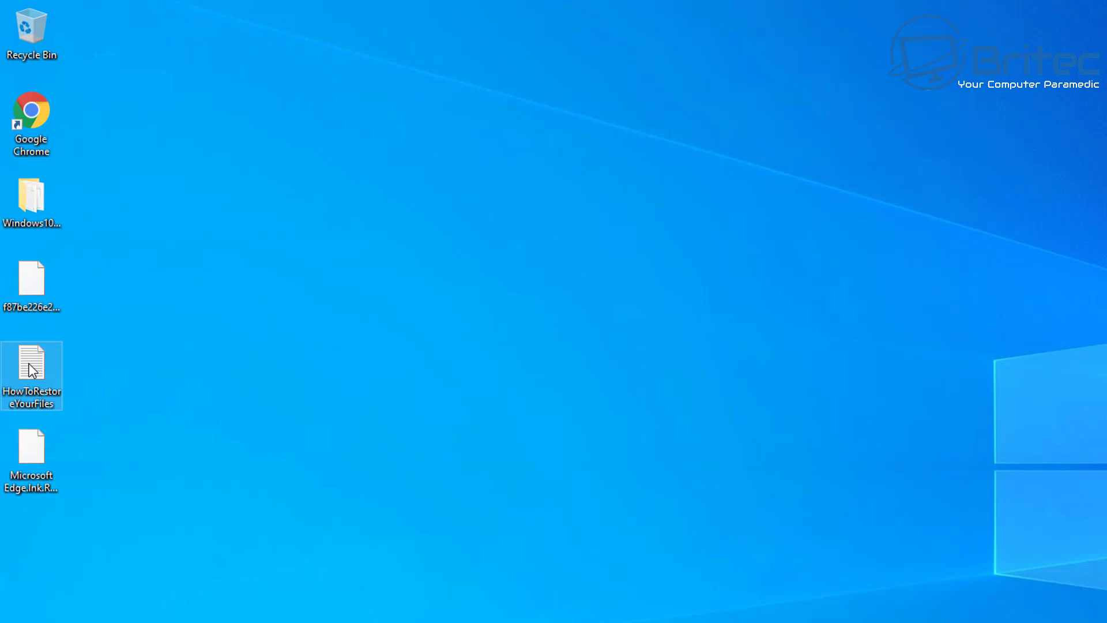
double_click(33, 371)
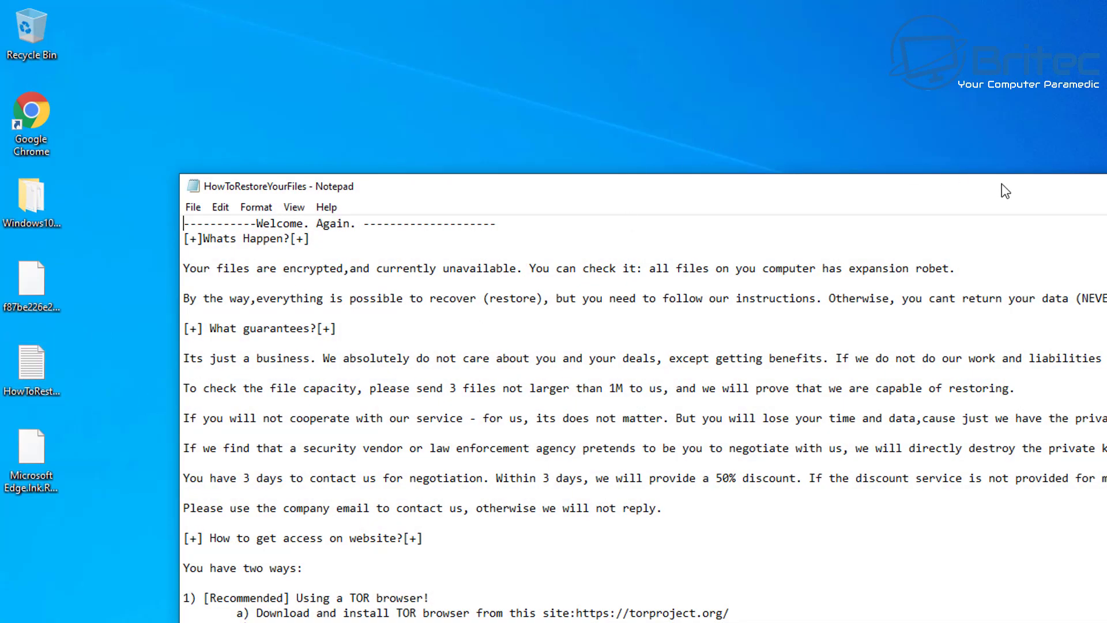
left_click(1105, 184)
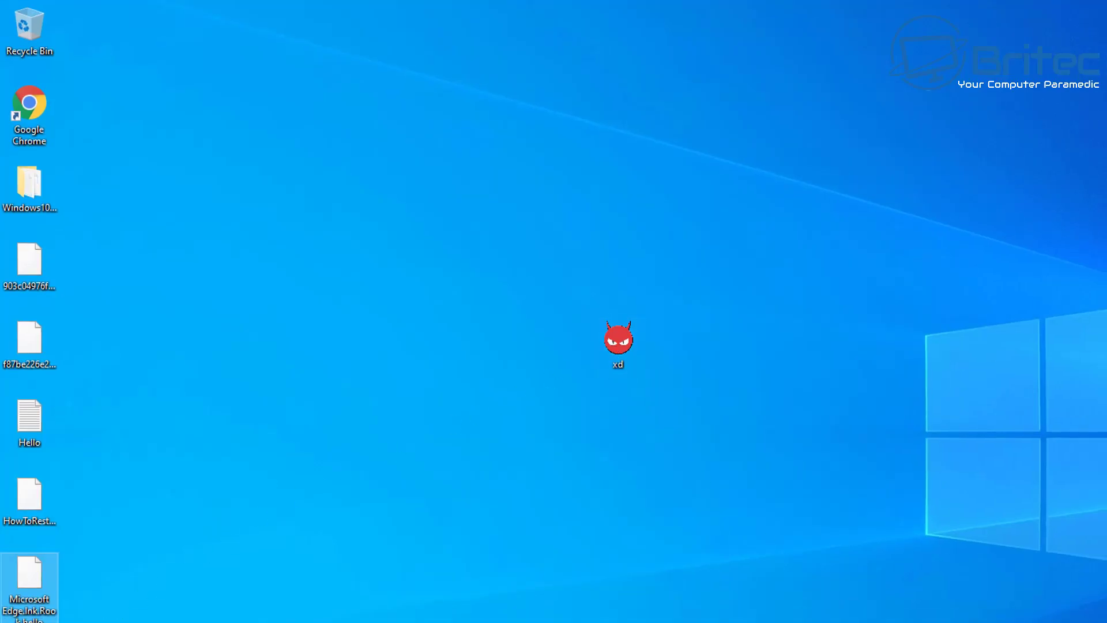
Step: Open Task Manager with Ctrl+Shift+Esc and move it to the right side of the screen
key("super+x")
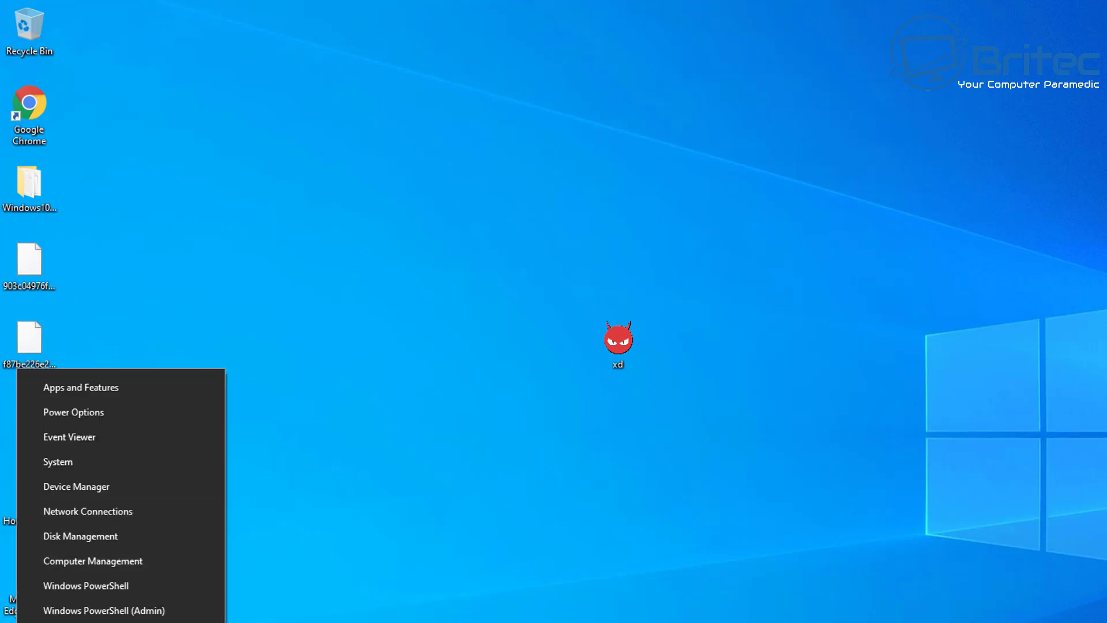
key("Escape")
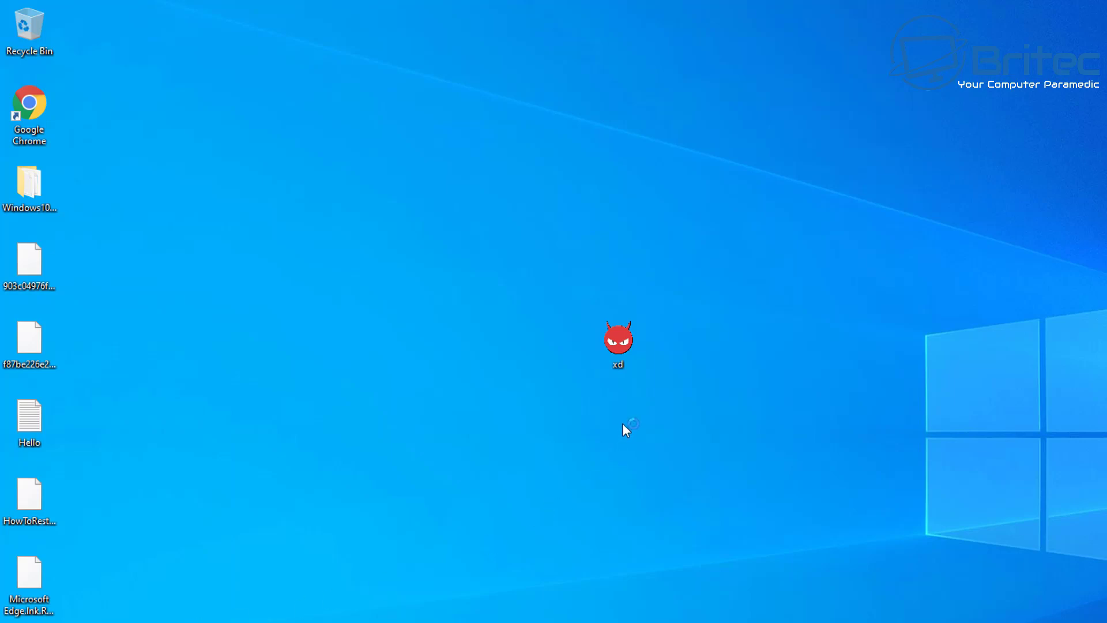
key("ctrl+shift+Escape")
left_click_drag(260, 75, 678, 179)
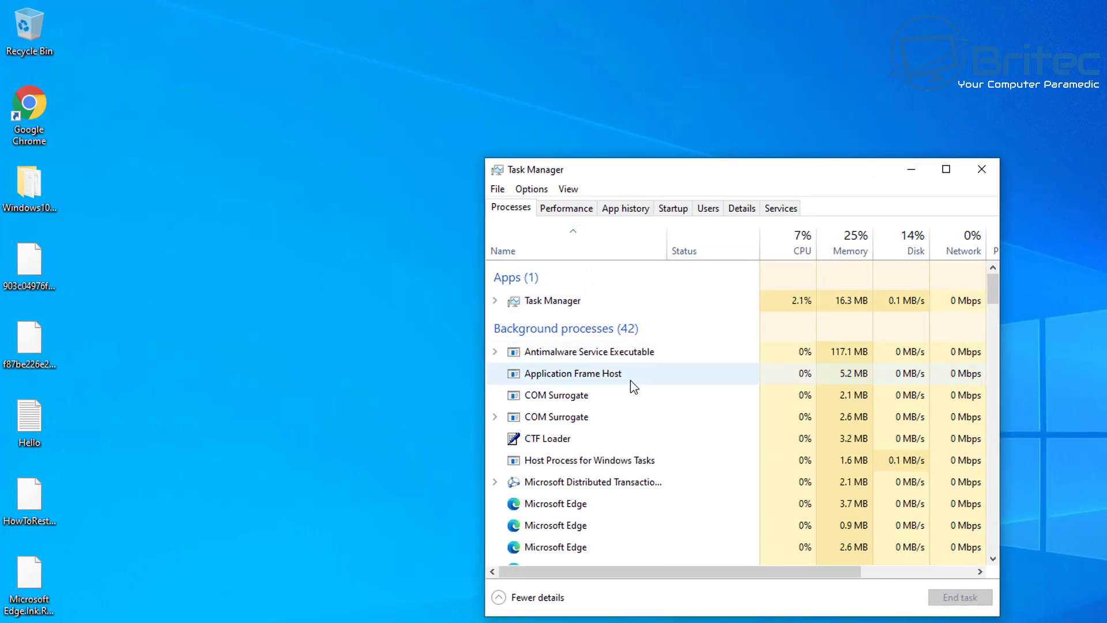
Step: Scroll the Processes tab down to the last background processes
scroll(630, 383, "down", 1)
scroll(641, 432, "down", 1)
scroll(640, 447, "down", 3)
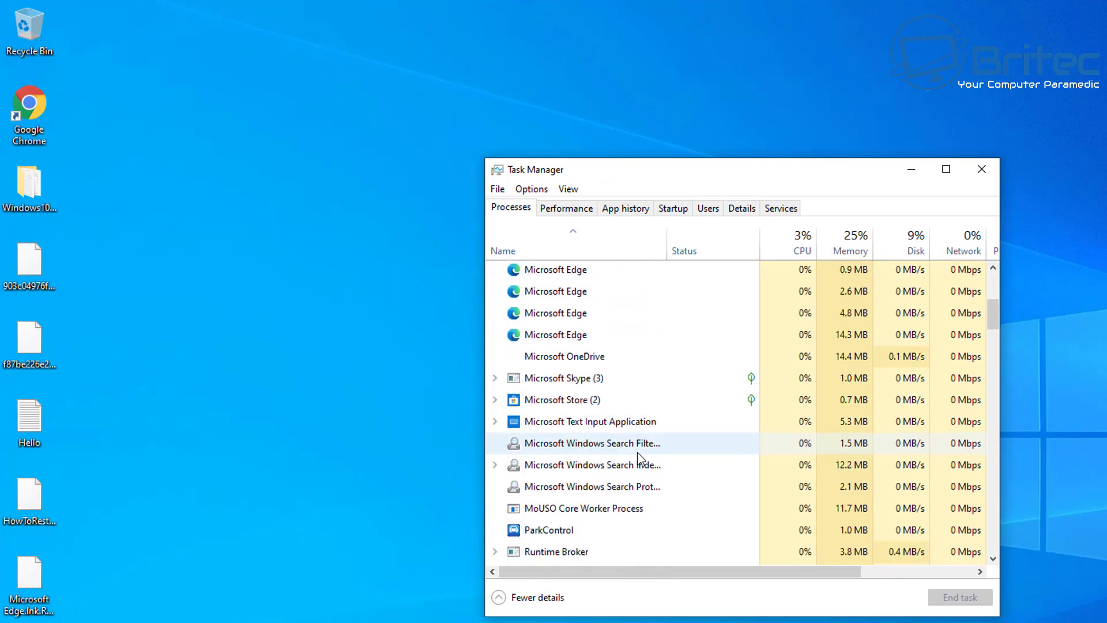
scroll(632, 463, "down", 2)
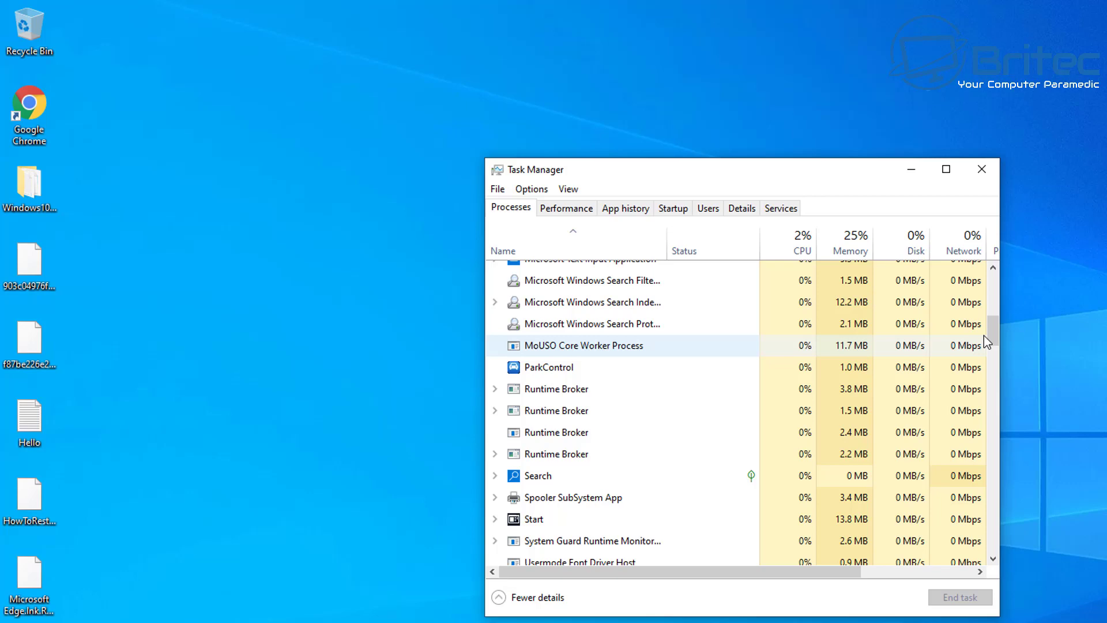
left_click_drag(992, 335, 996, 262)
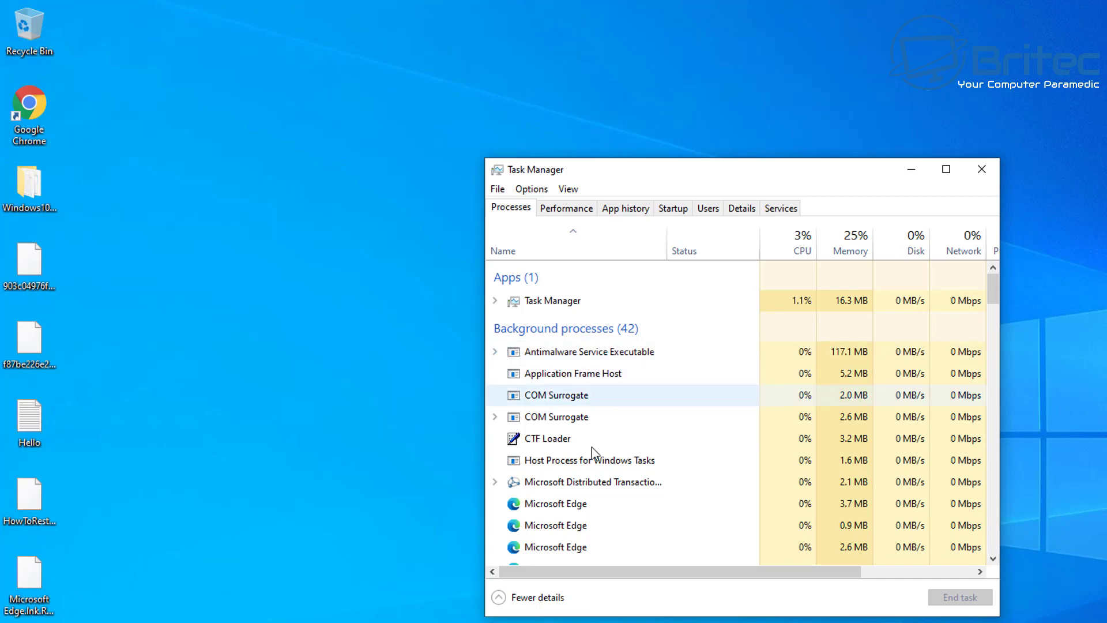
scroll(600, 468, "down", 1)
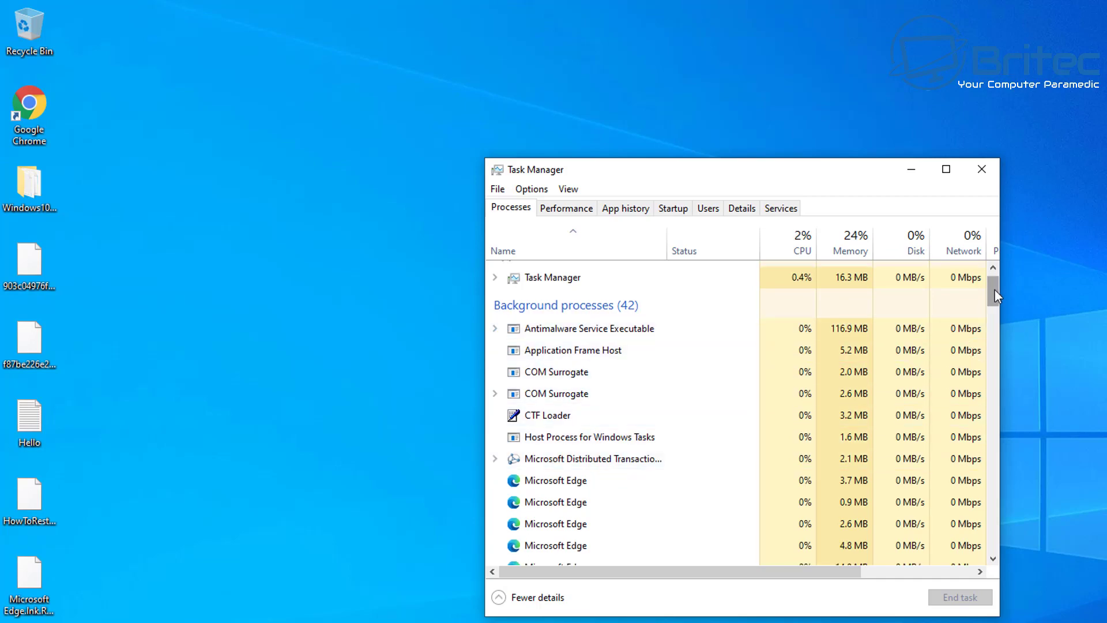
left_click_drag(993, 289, 995, 544)
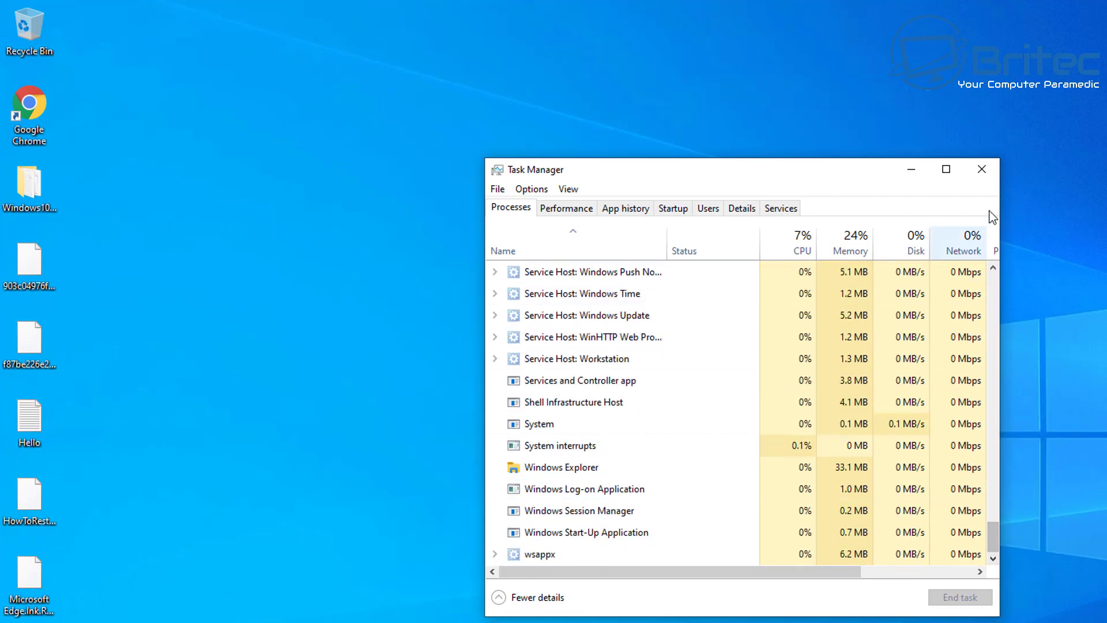
Step: Close Task Manager and open Pictures in File Explorer, showing the .Rook.hello files
left_click(981, 169)
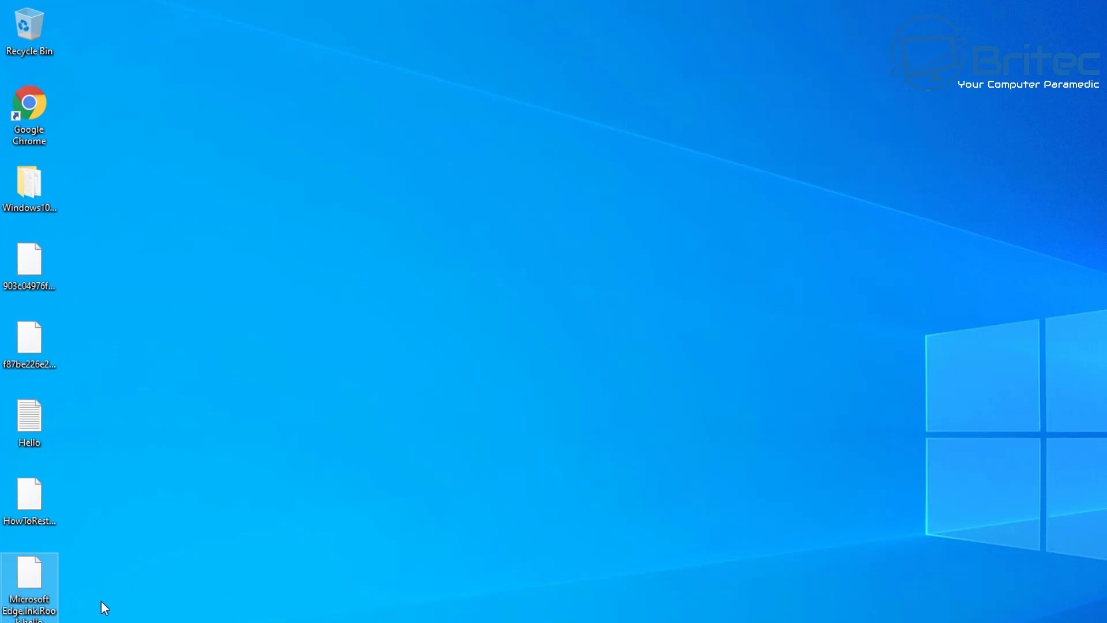
left_click(34, 620)
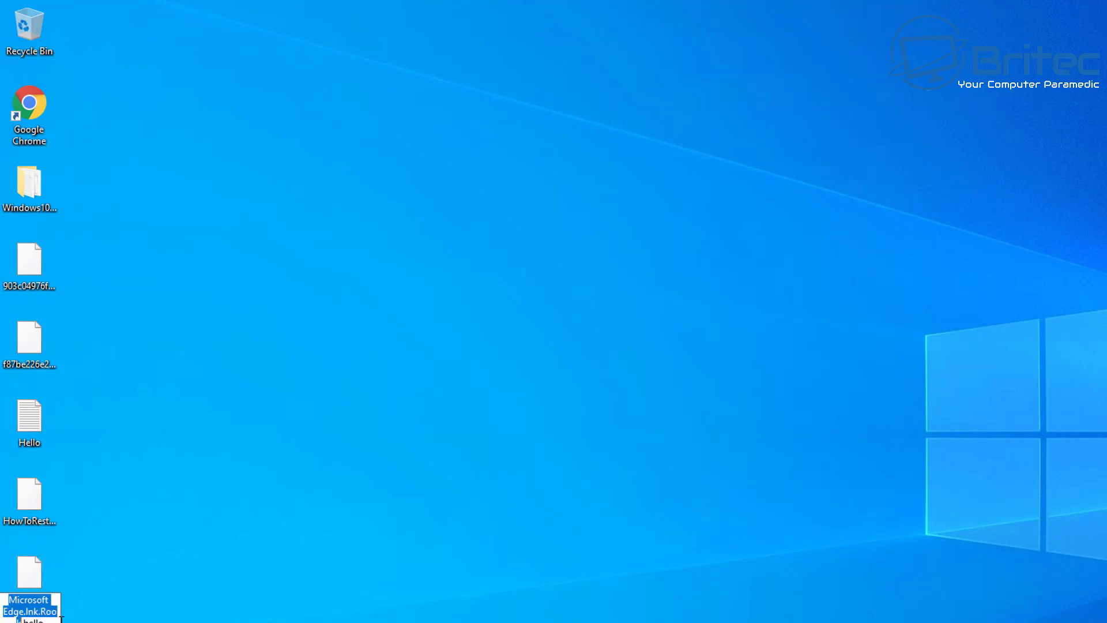
key("F2")
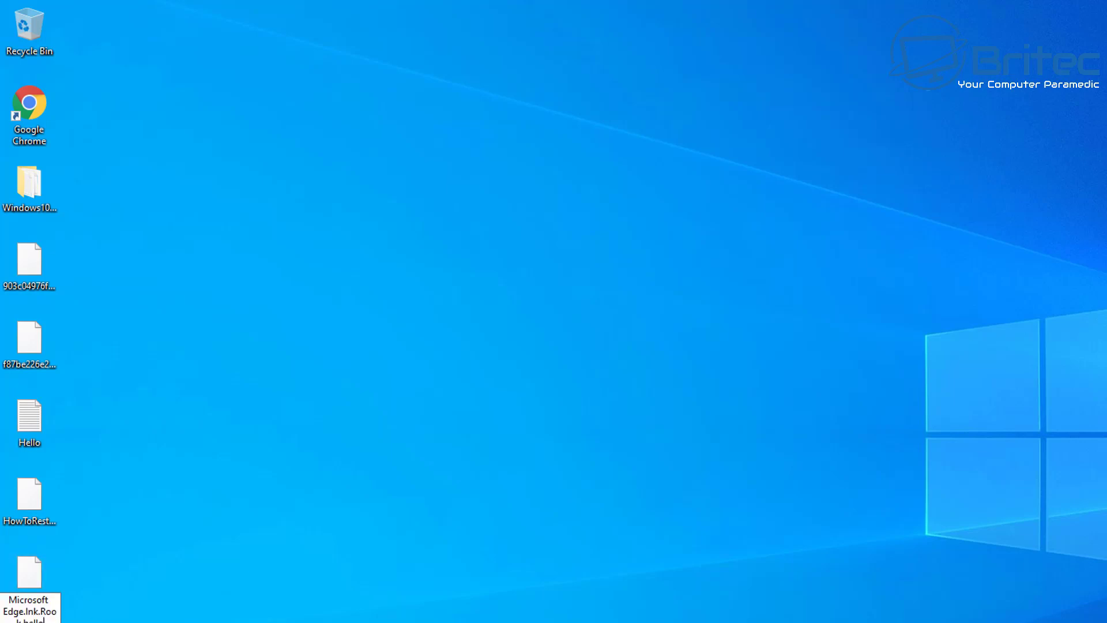
key("super+e")
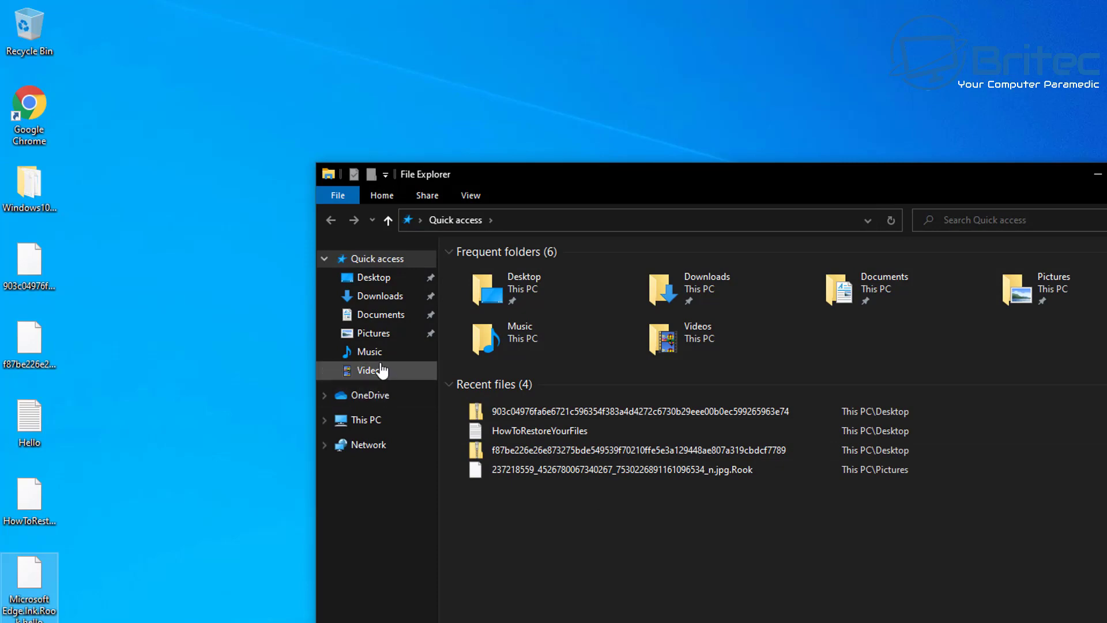
left_click(374, 333)
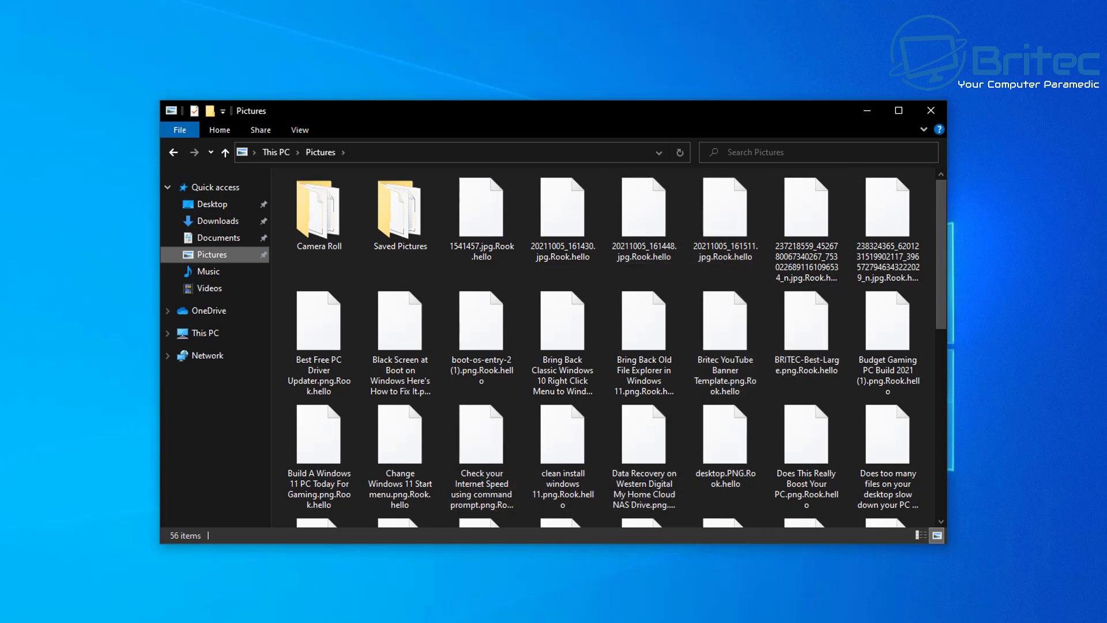
Step: Open the Hello note in maximized Notepad and scroll down to its TOX contact details
left_click(931, 110)
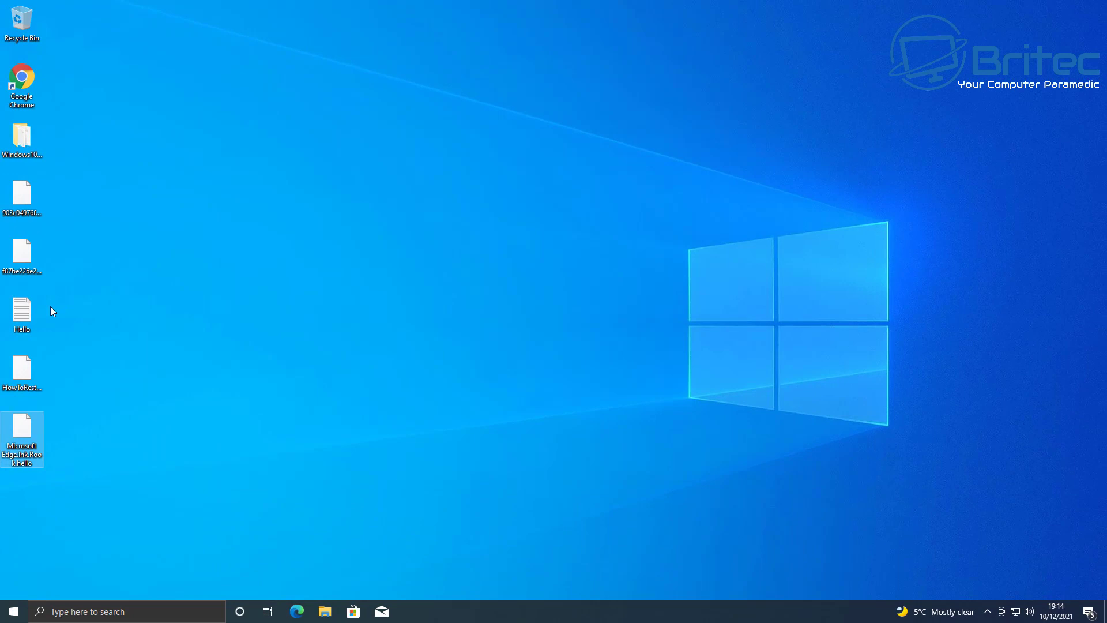
double_click(22, 311)
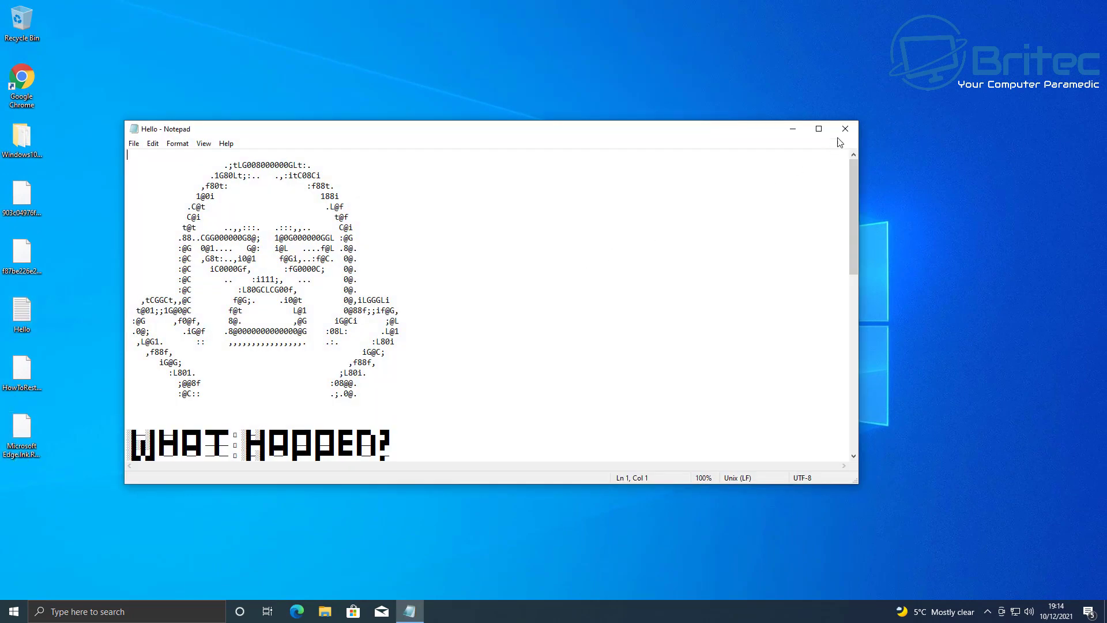
left_click(820, 128)
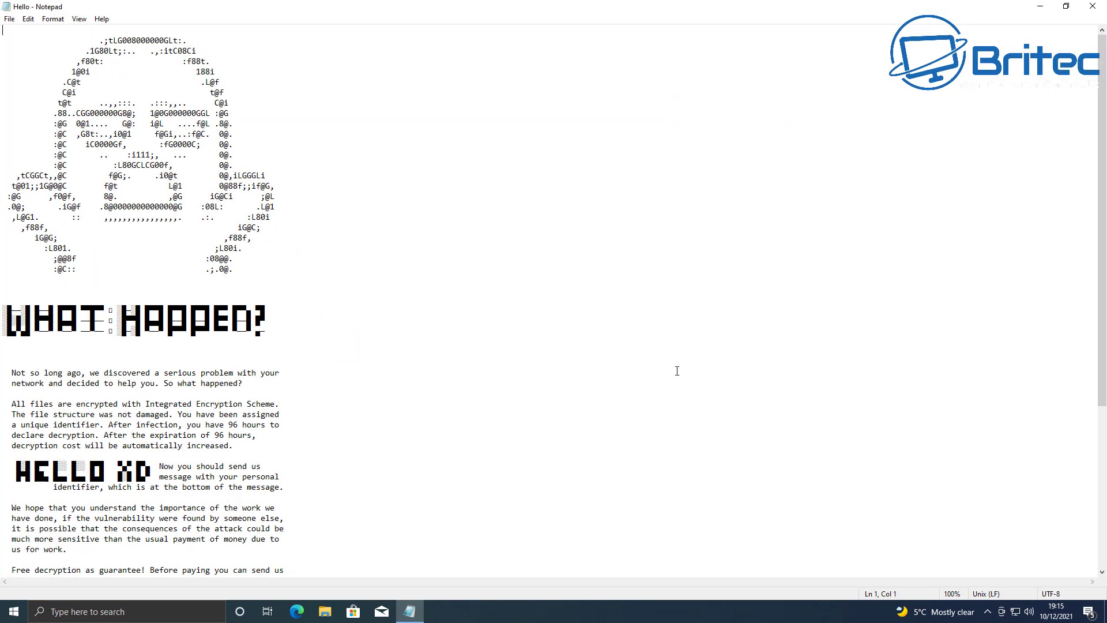
scroll(674, 373, "down", 1)
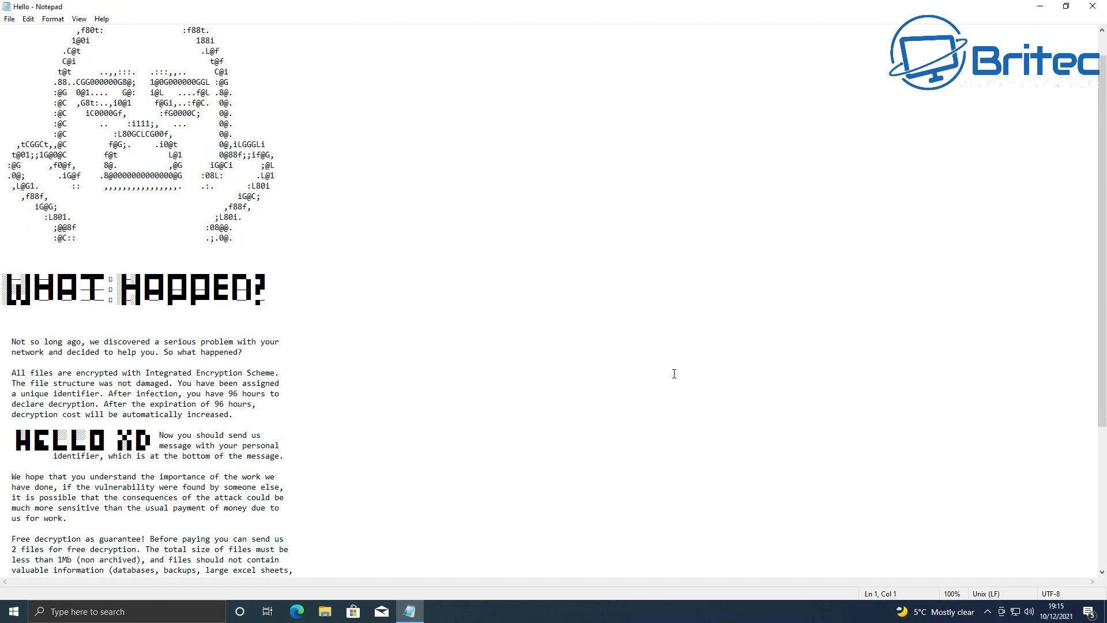
scroll(672, 374, "up", 1)
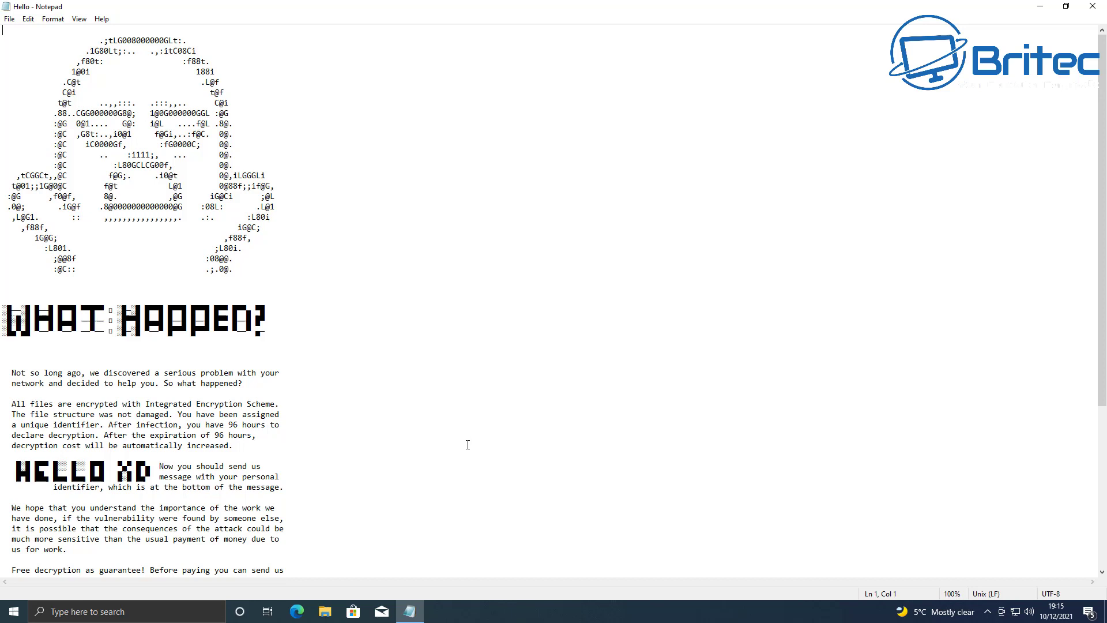
scroll(467, 448, "down", 5)
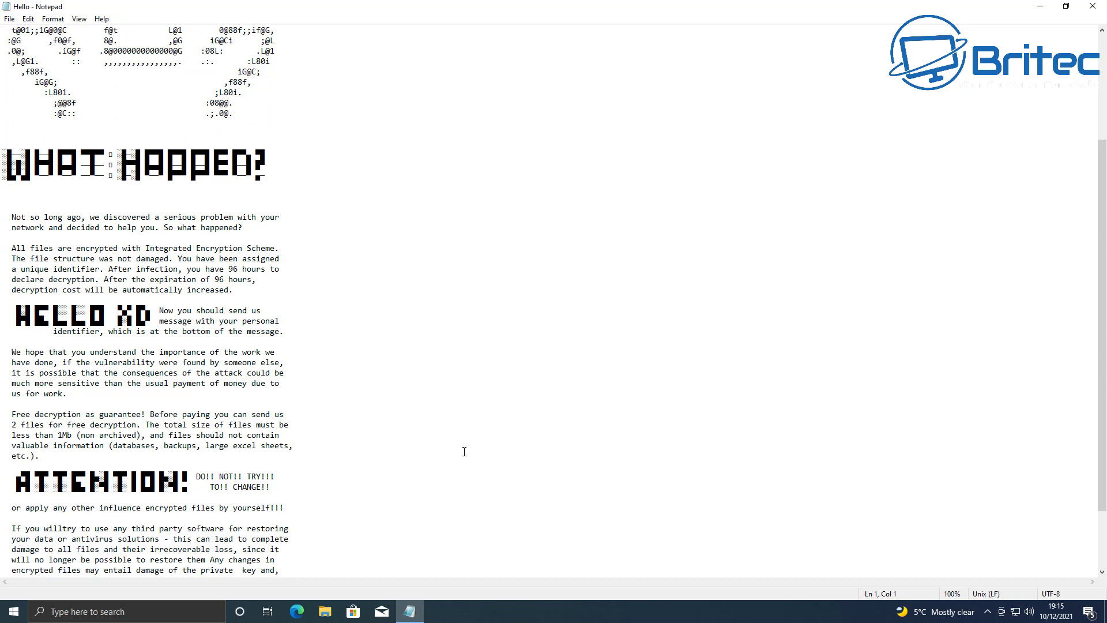
scroll(464, 451, "down", 3)
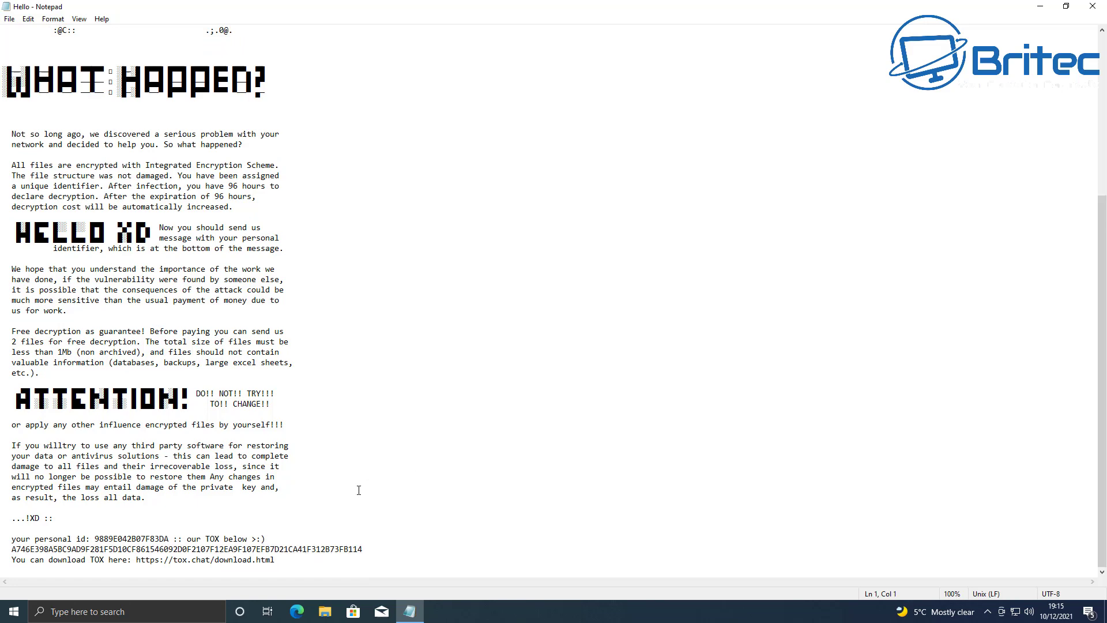
Step: Request the Reflect 8 Free download with a personal free licence and begin entering the registration email
left_click(1092, 6)
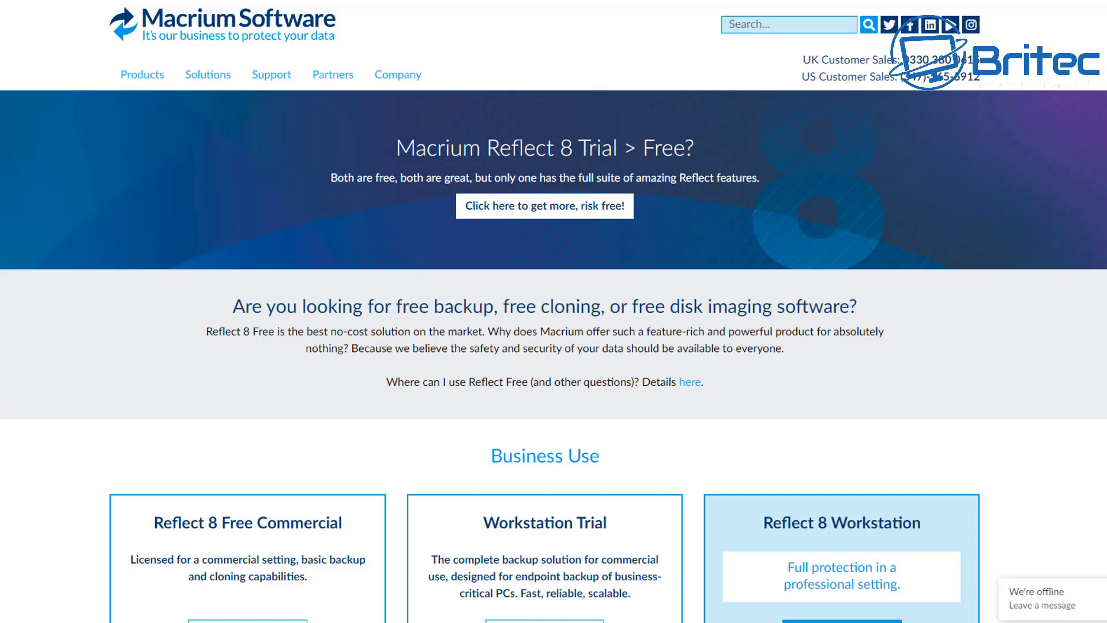
scroll(855, 348, "down", 15)
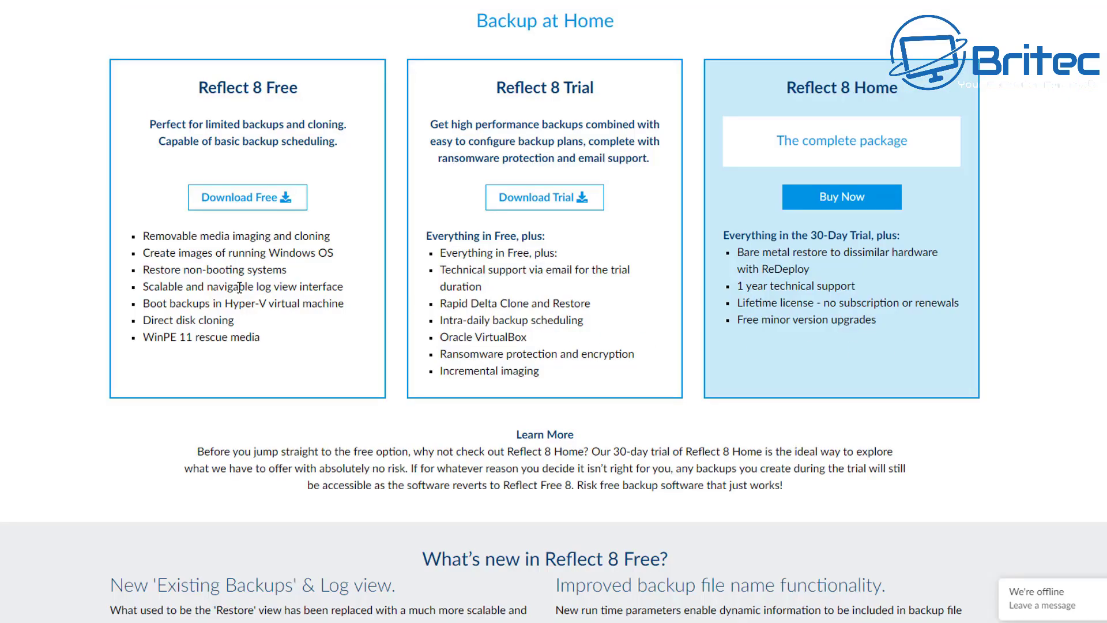
left_click(238, 201)
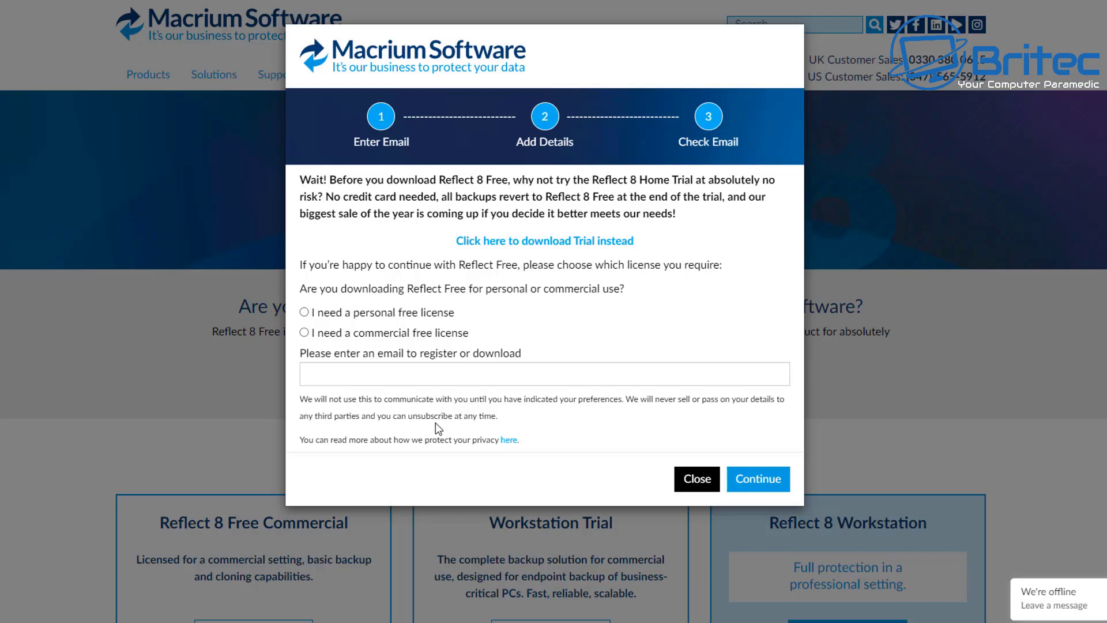
left_click(304, 313)
left_click(358, 375)
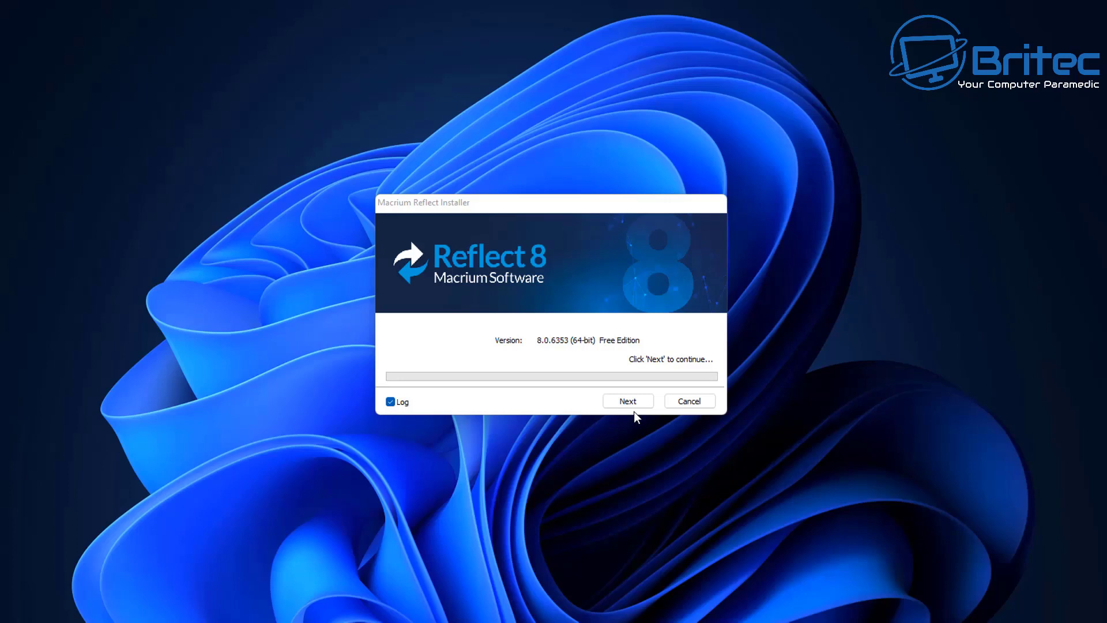
Step: Install Macrium Reflect 8.0.6353 Free Edition and cancel the Updater's update offer
left_click(628, 401)
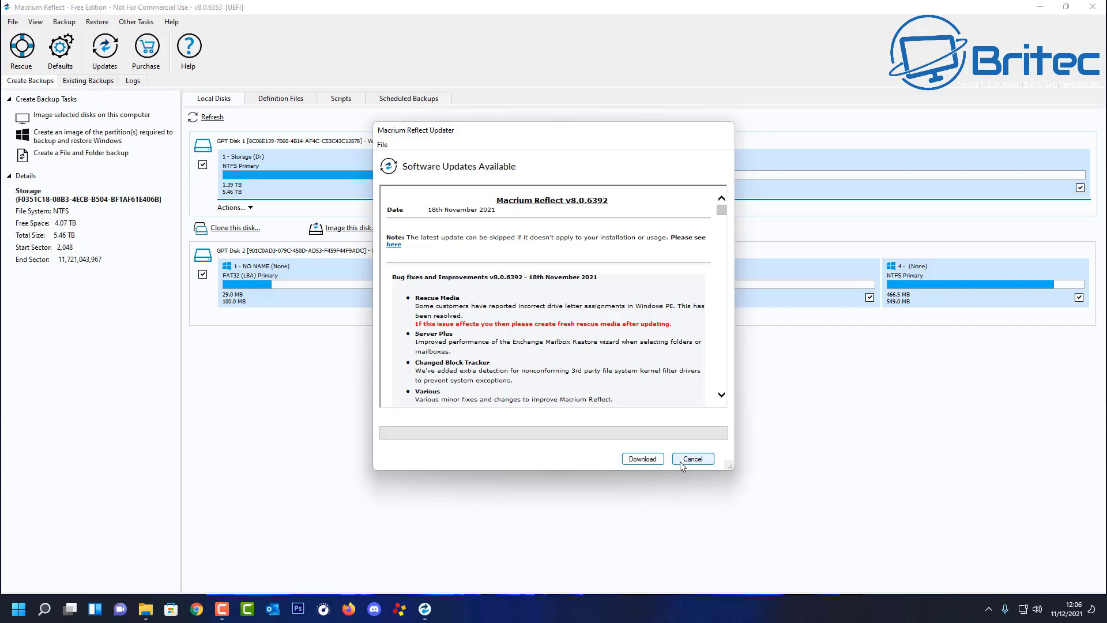
left_click(680, 462)
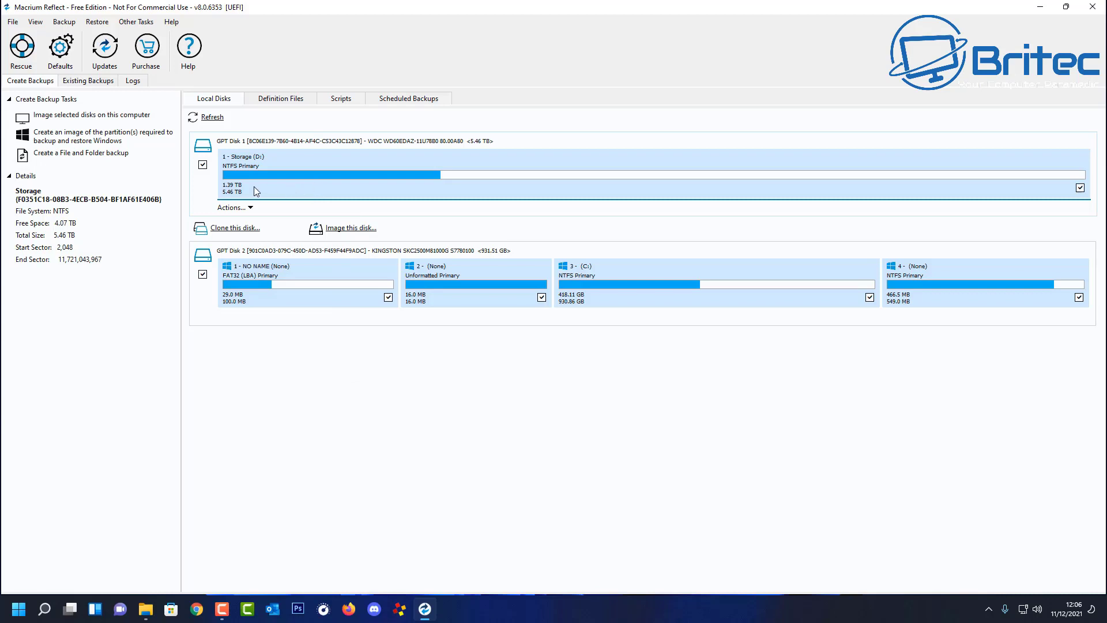
Step: Select the C: partition on Kingston Disk 2 and start imaging that whole disk (418.61 GB)
left_click(462, 304)
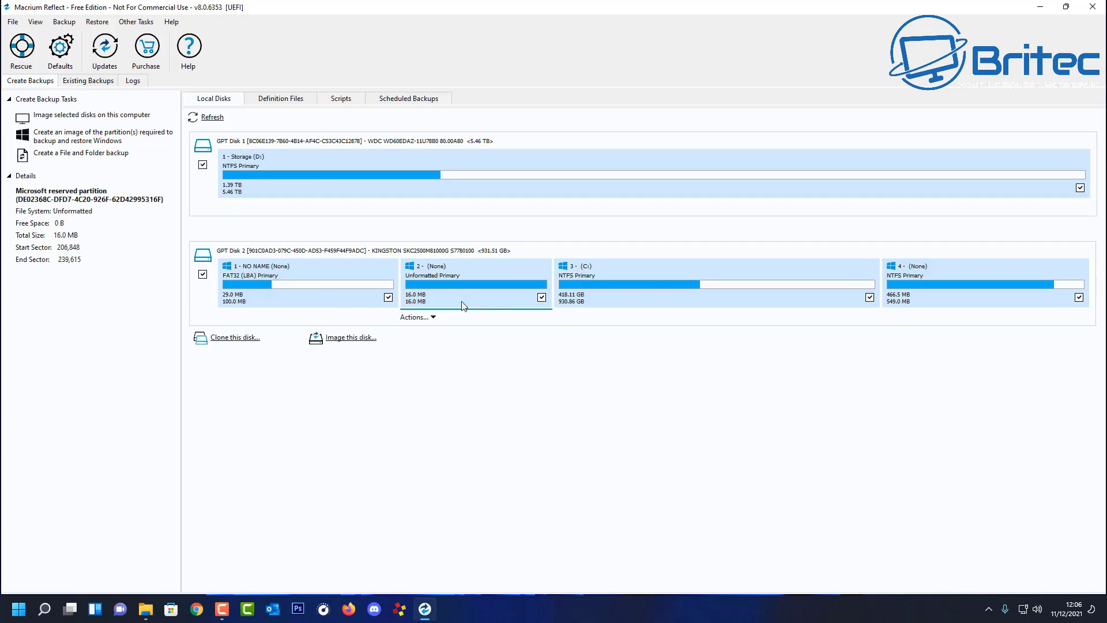
left_click(603, 292)
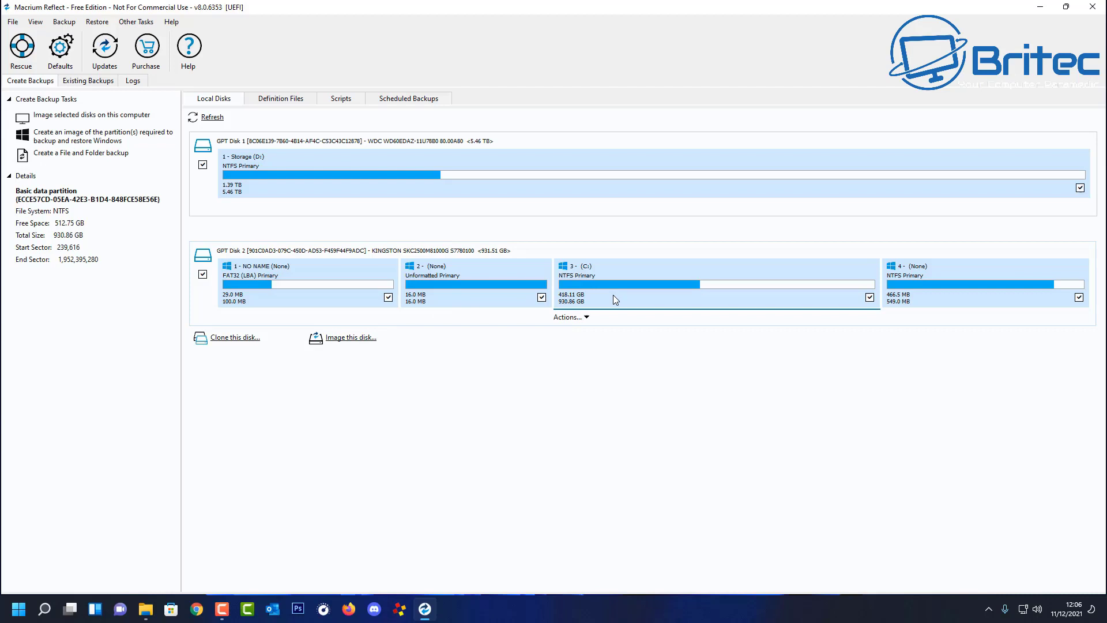
left_click(587, 316)
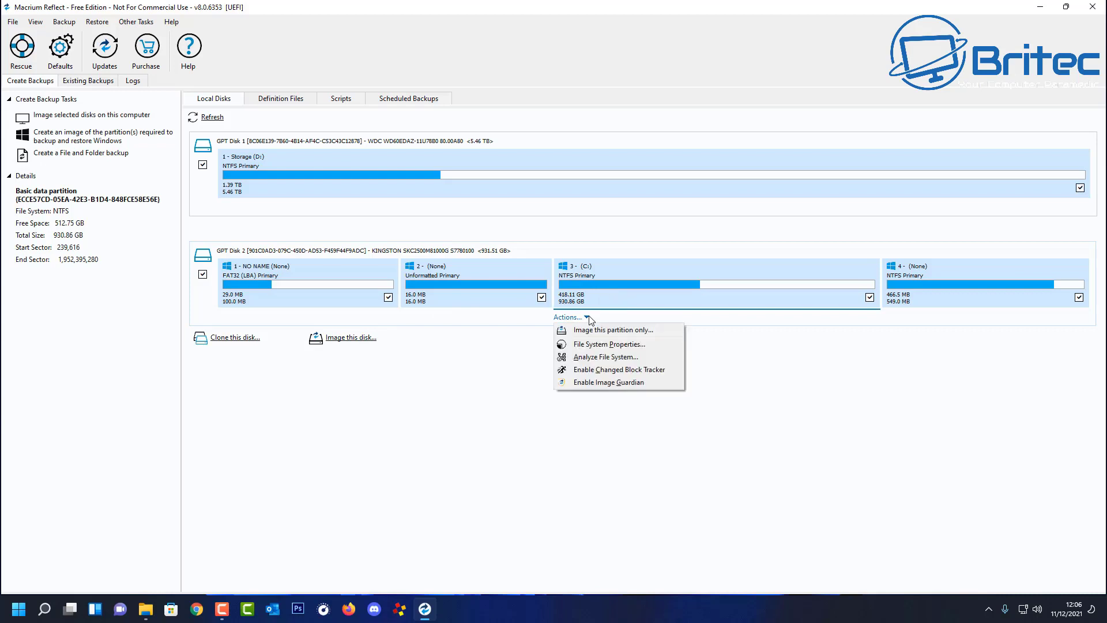
left_click(719, 307)
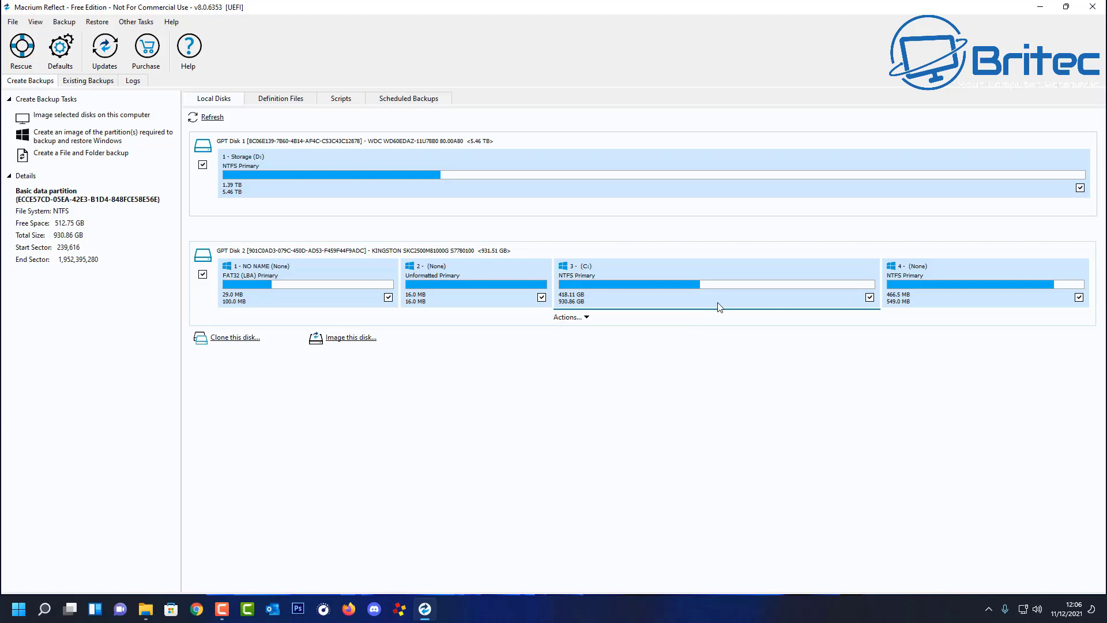
left_click(345, 338)
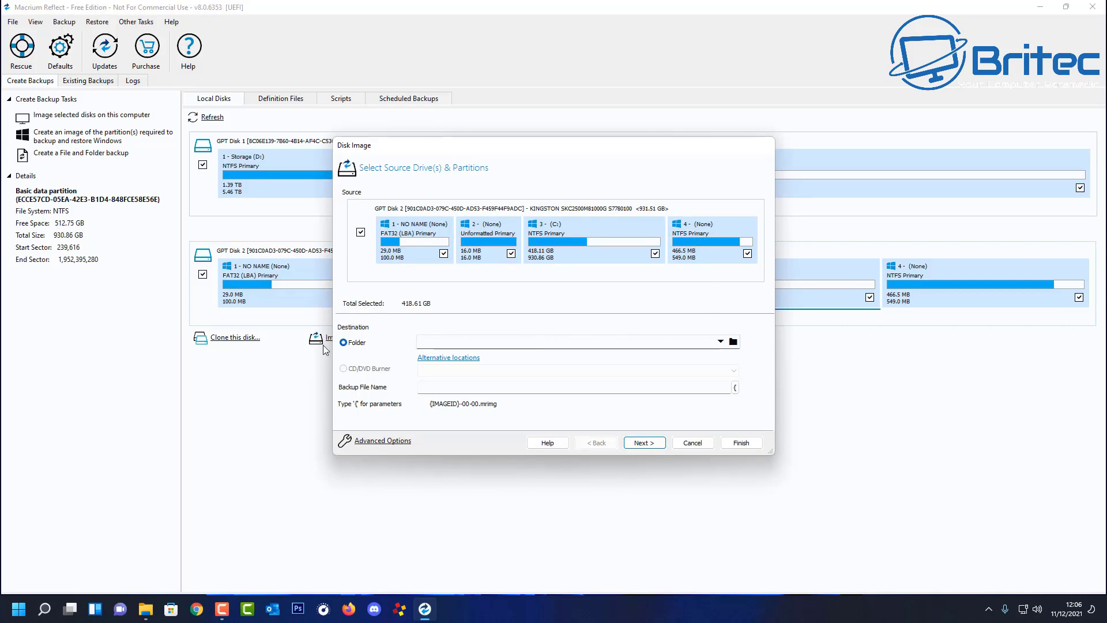
Step: Make a new 'backup' folder on Storage (D:) and set D:\backup\ as the image destination
left_click(734, 341)
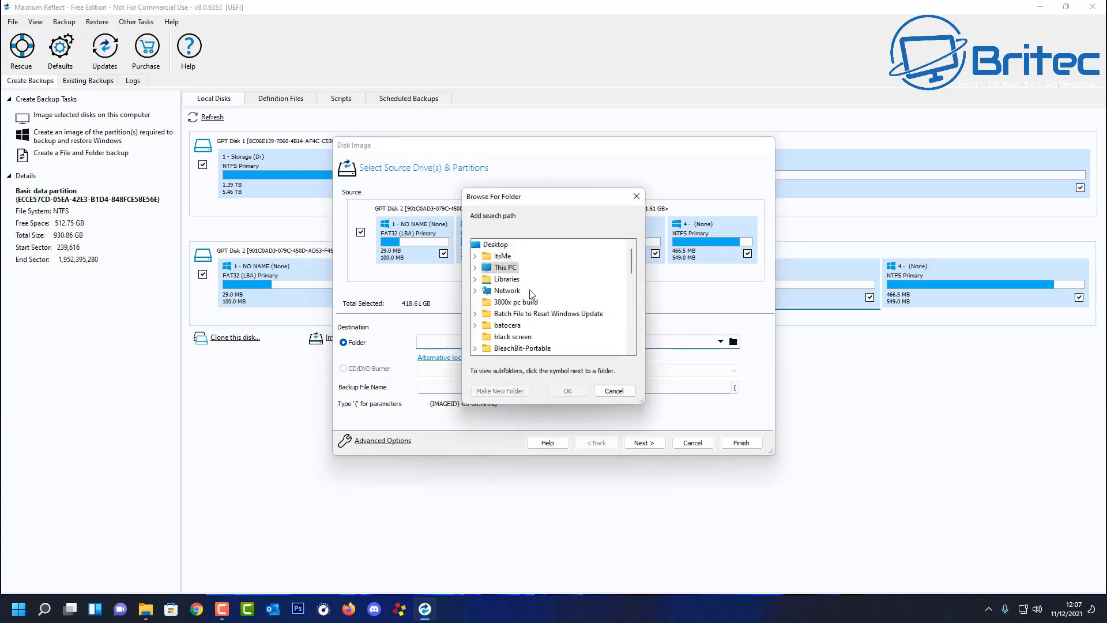
scroll(526, 305, "down", 15)
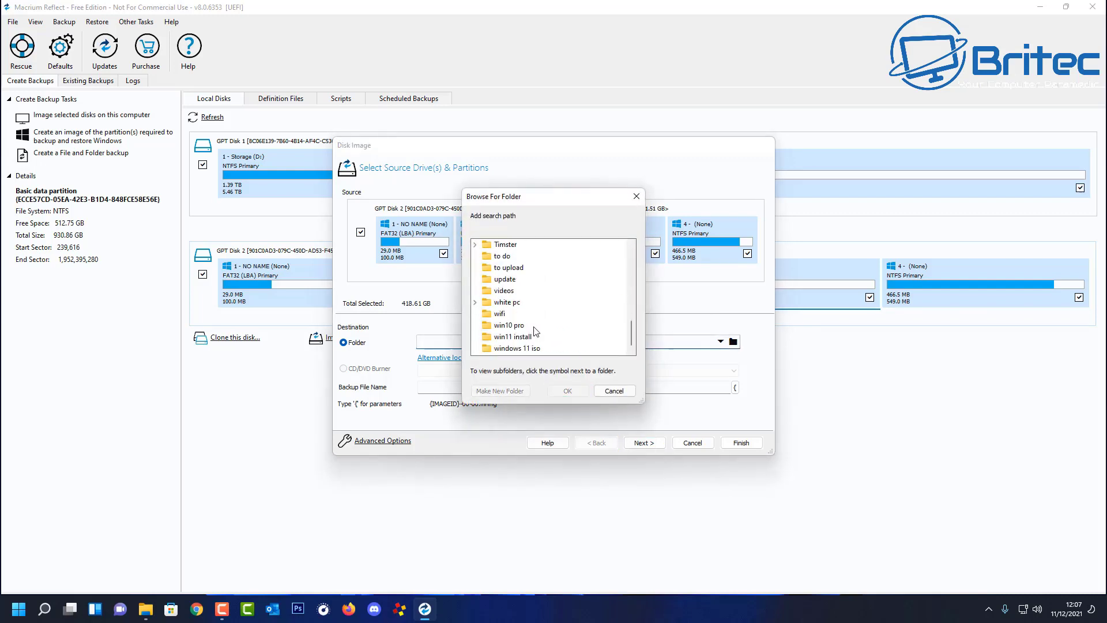
scroll(536, 335, "up", 15)
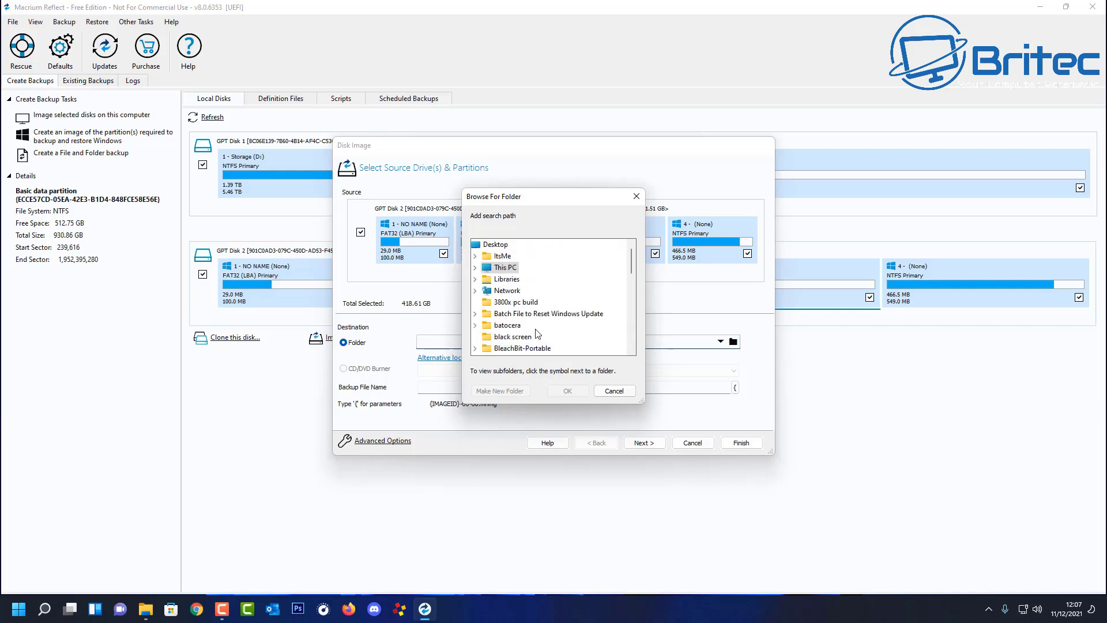
left_click(475, 267)
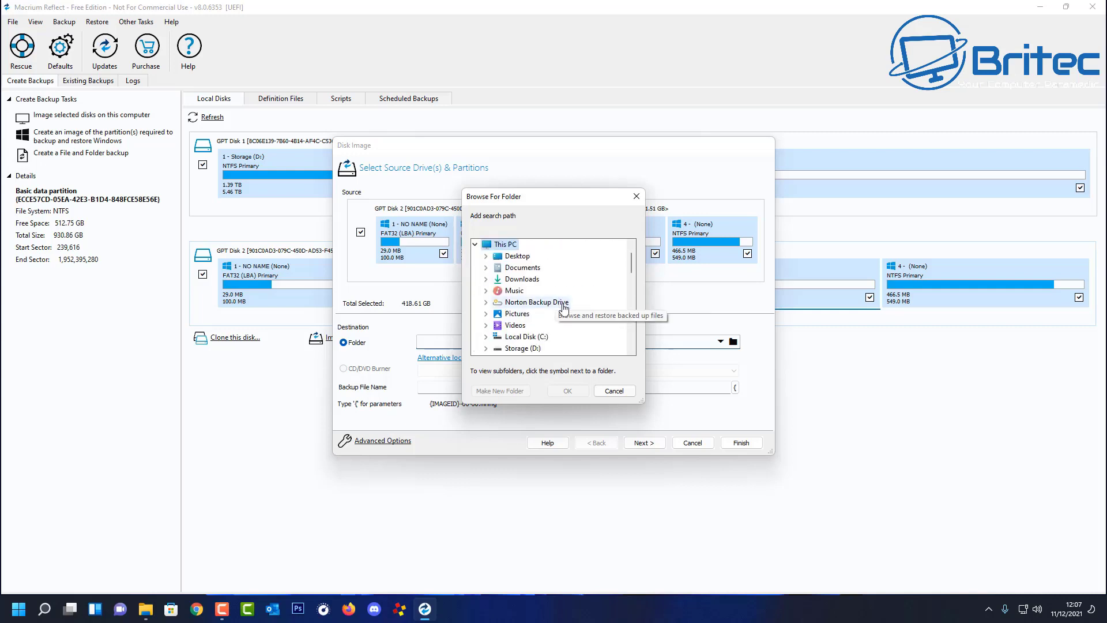
scroll(555, 316, "down", 1)
double_click(527, 314)
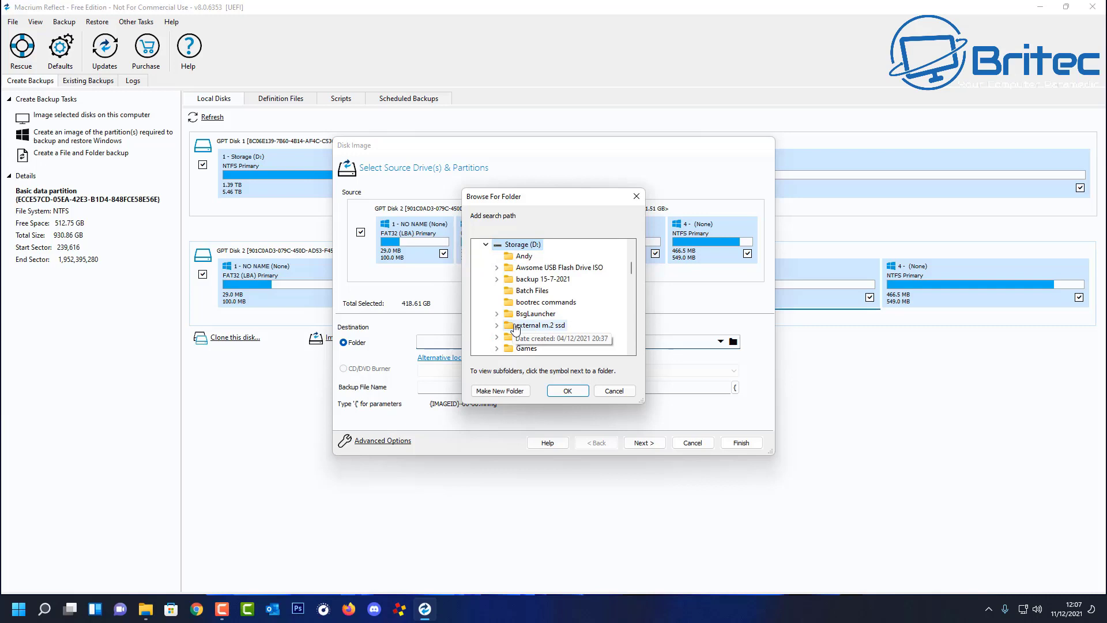
left_click(500, 391)
type("backup")
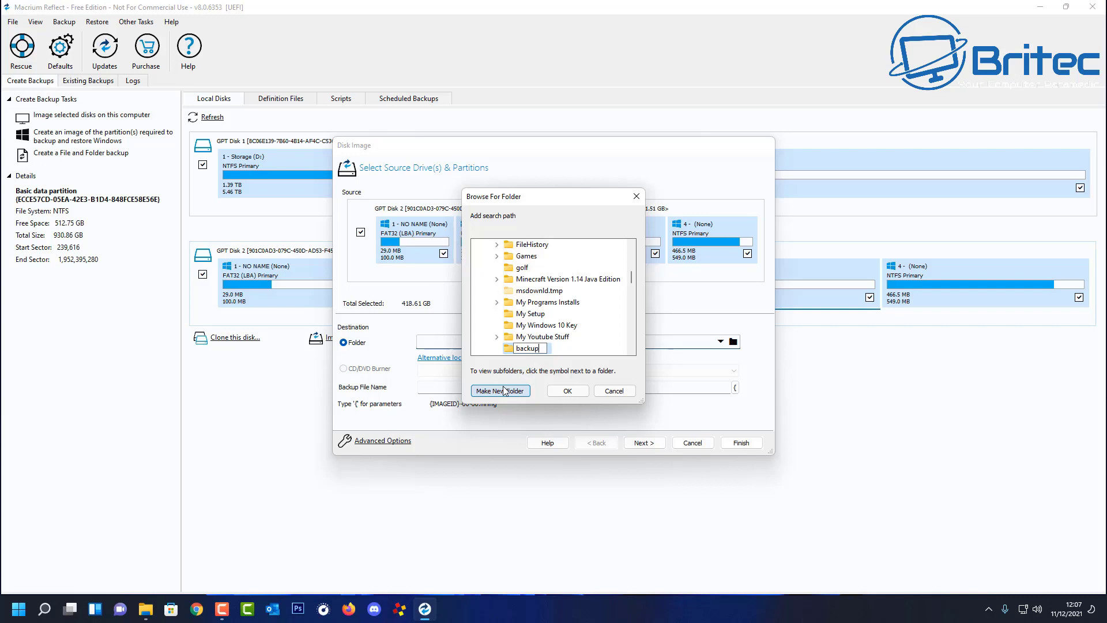
left_click(557, 353)
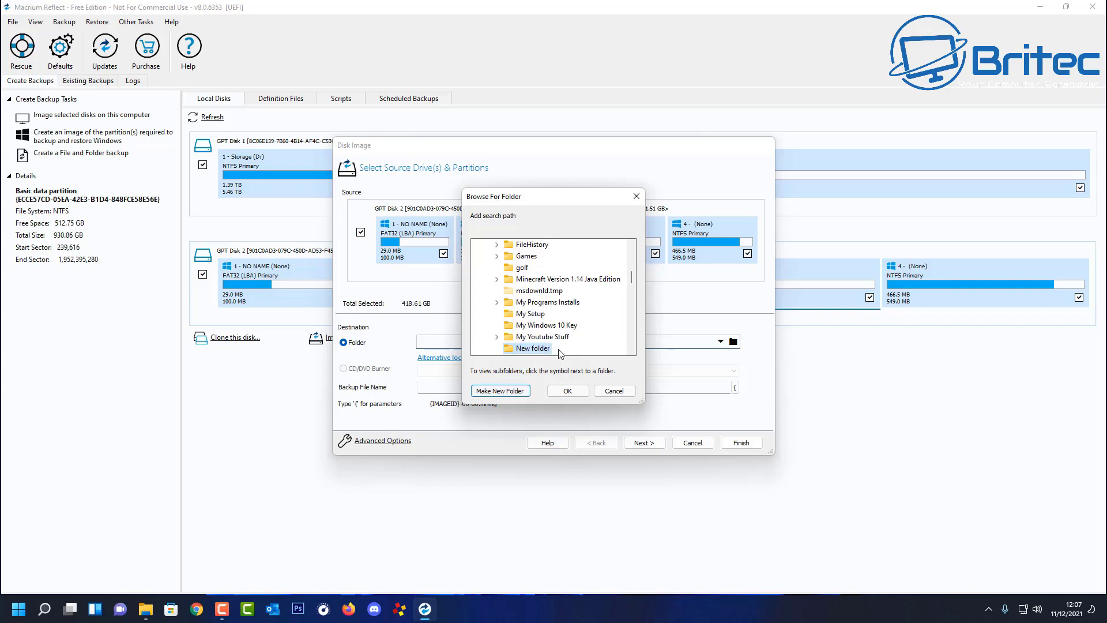
left_click(568, 392)
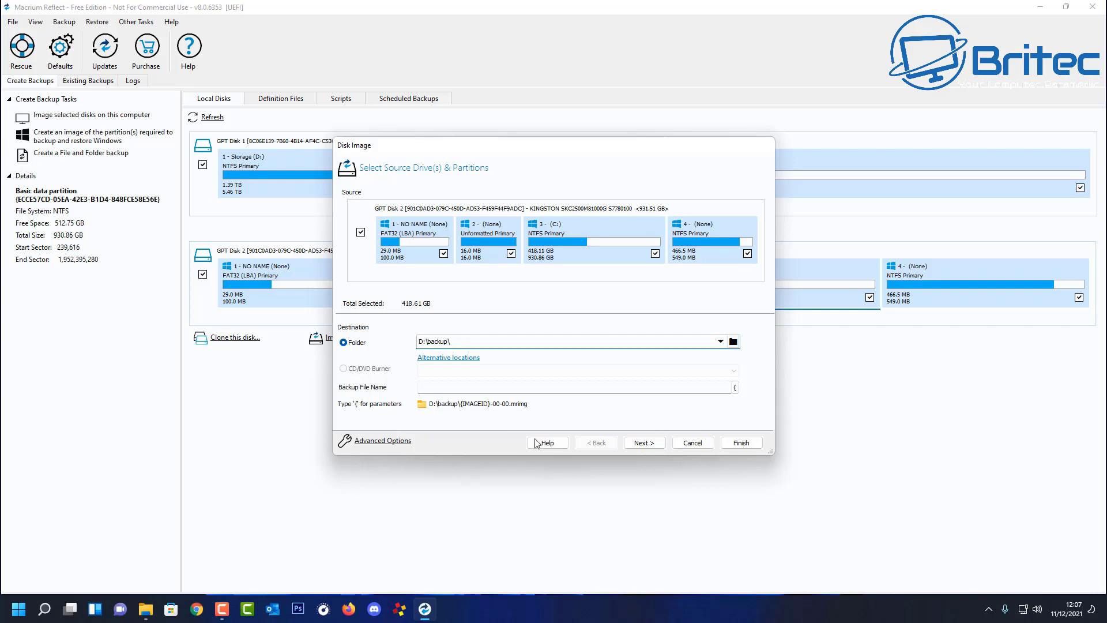
left_click(644, 443)
Step: Continue to the backup plan page and keep the plan template set to None
left_click(639, 443)
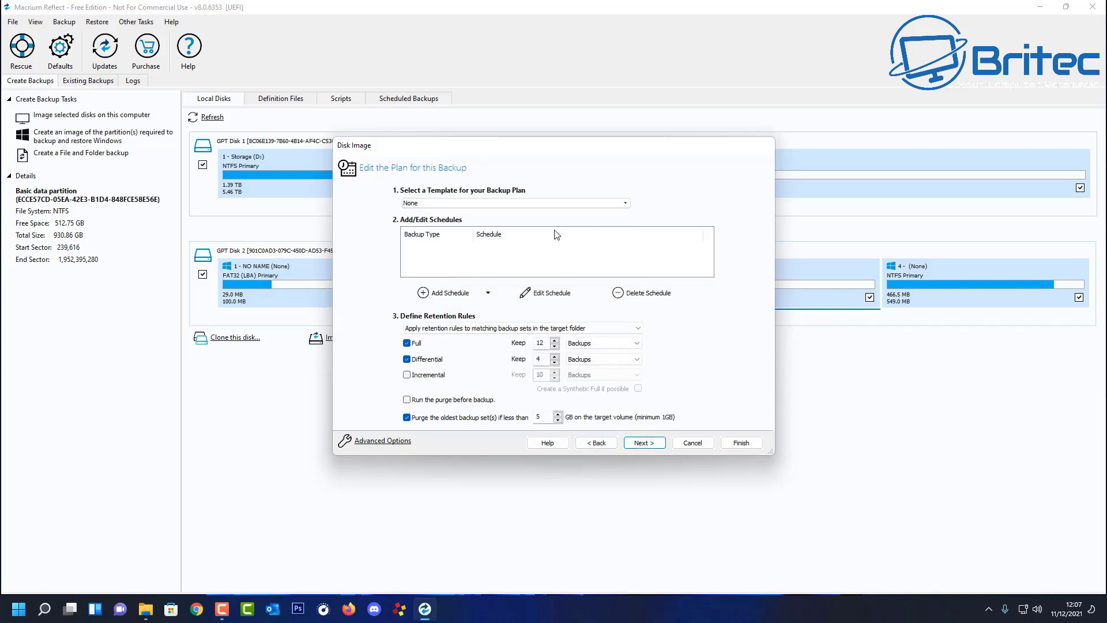
left_click(626, 205)
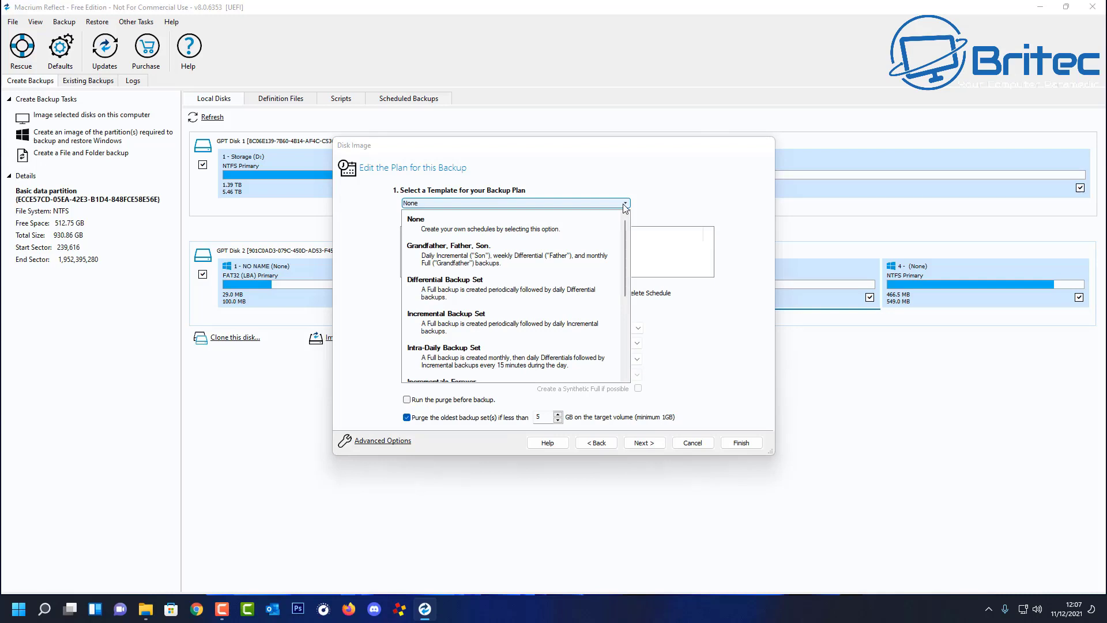
left_click(546, 234)
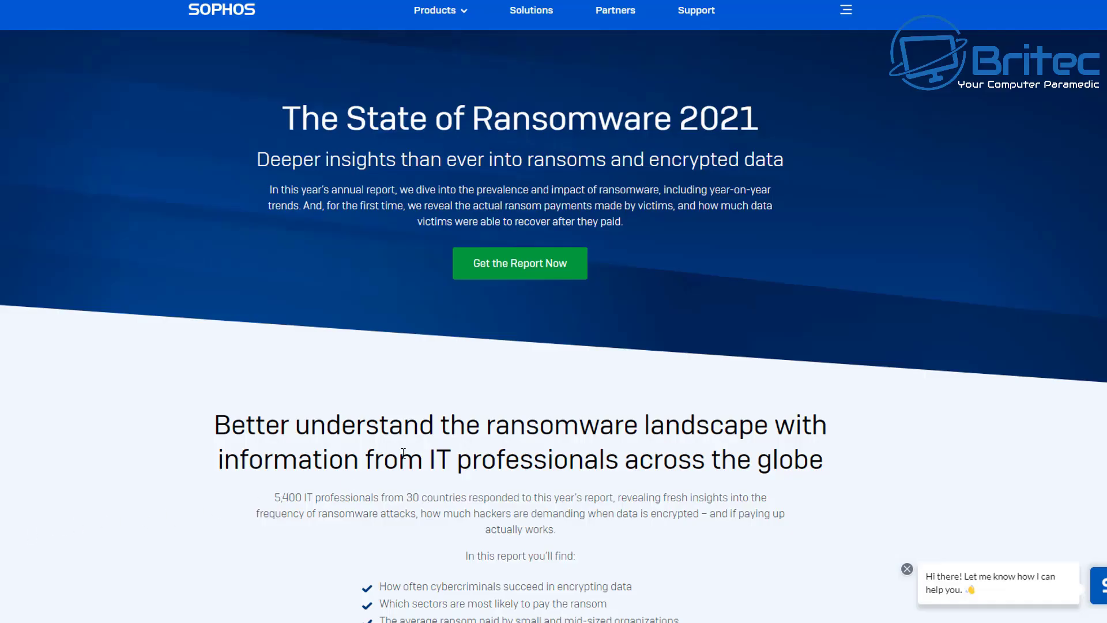
Step: Open the State of Ransomware 2021 PDF and page through pages 3, 4 and 5 to the country attack chart
left_click(526, 274)
scroll(731, 329, "down", 12)
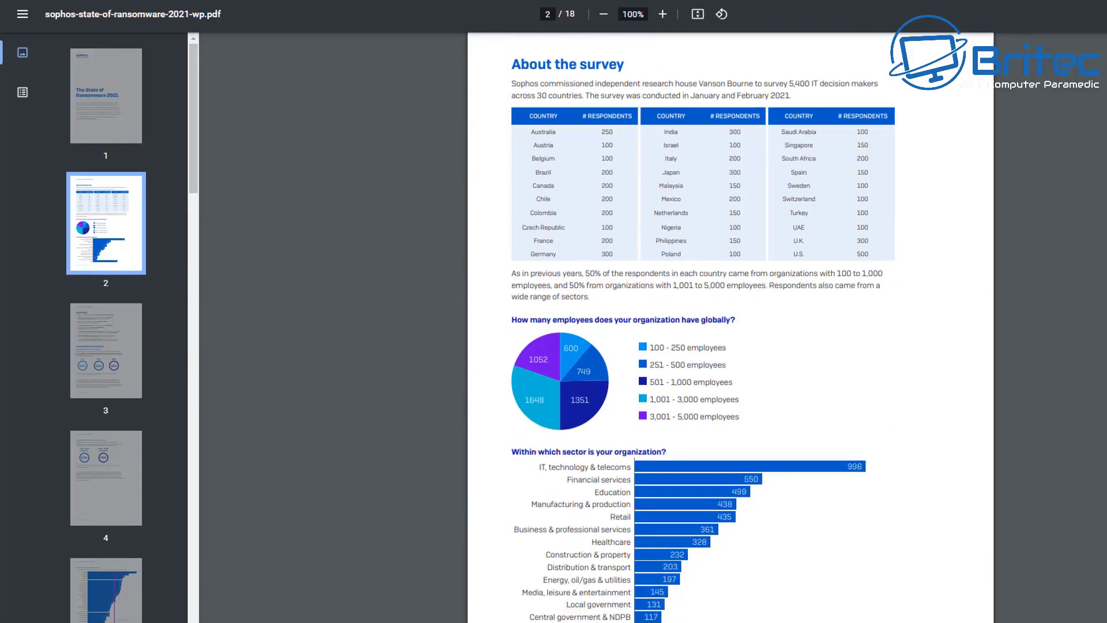
left_click(110, 372)
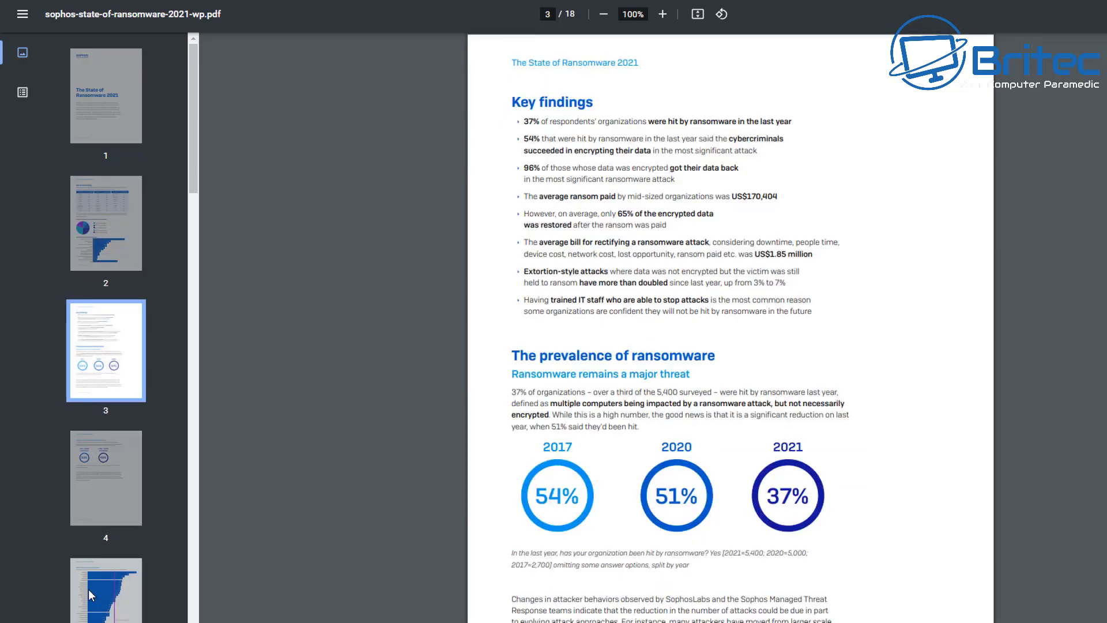
left_click(96, 501)
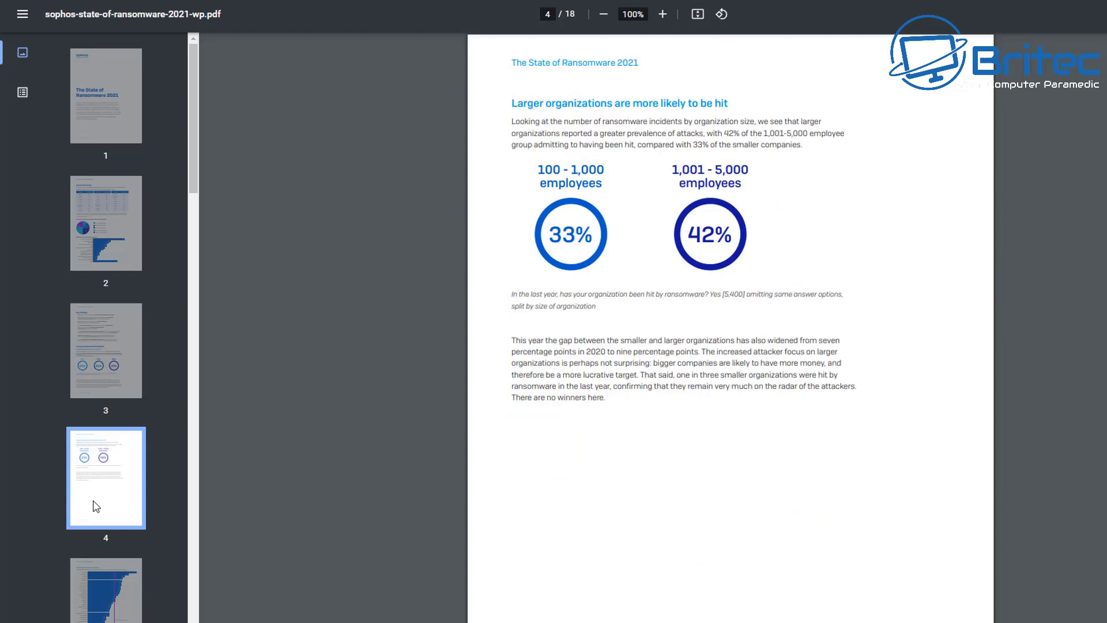
left_click(93, 568)
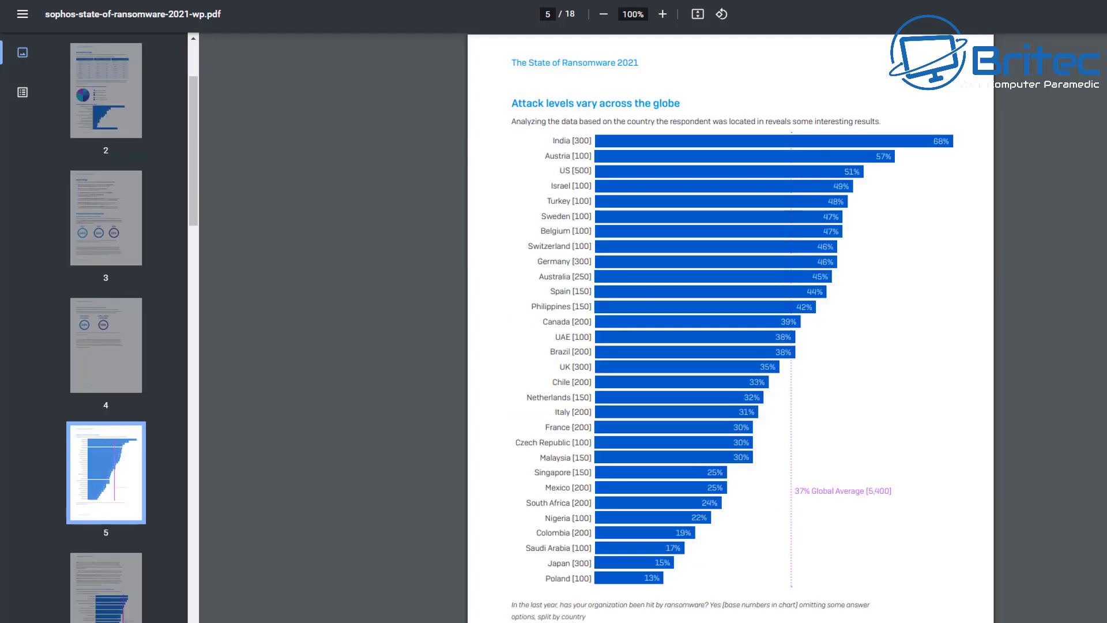
scroll(100, 517, "down", 8)
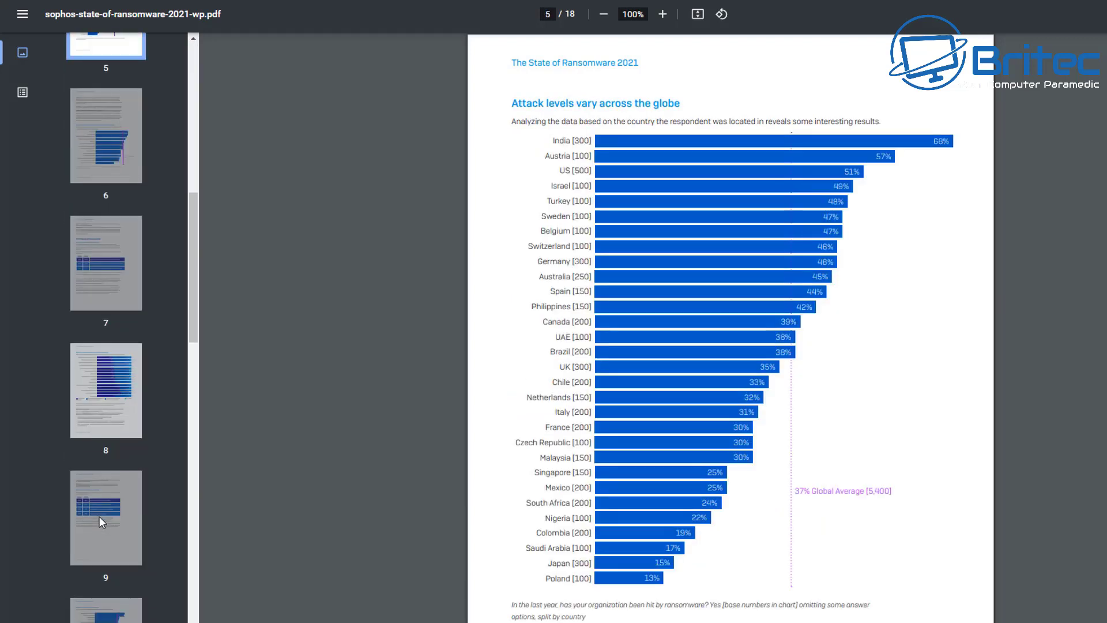